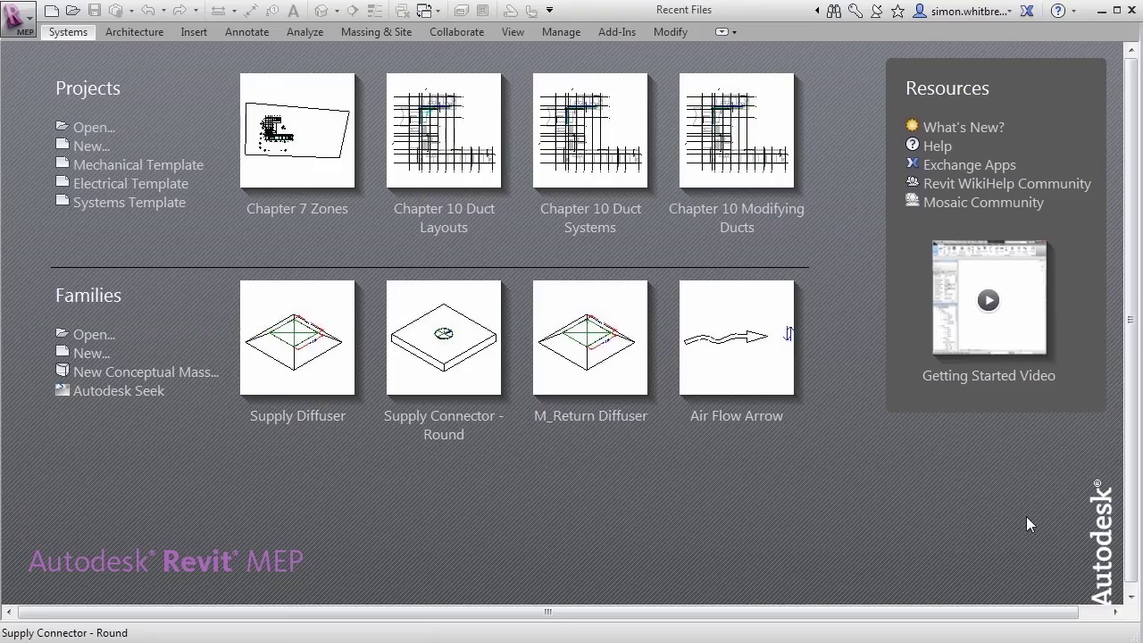
Open the project file Chapter 10 Duct Layouts.rvt from the Chapter 10 folder
click(90, 130)
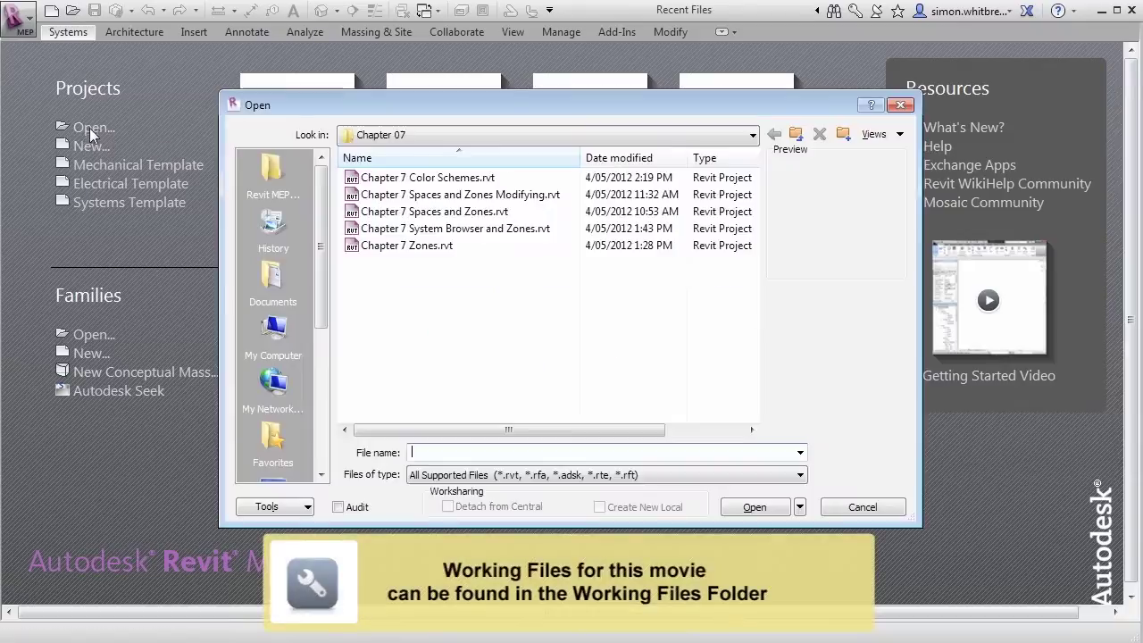
click(284, 185)
double_click(384, 330)
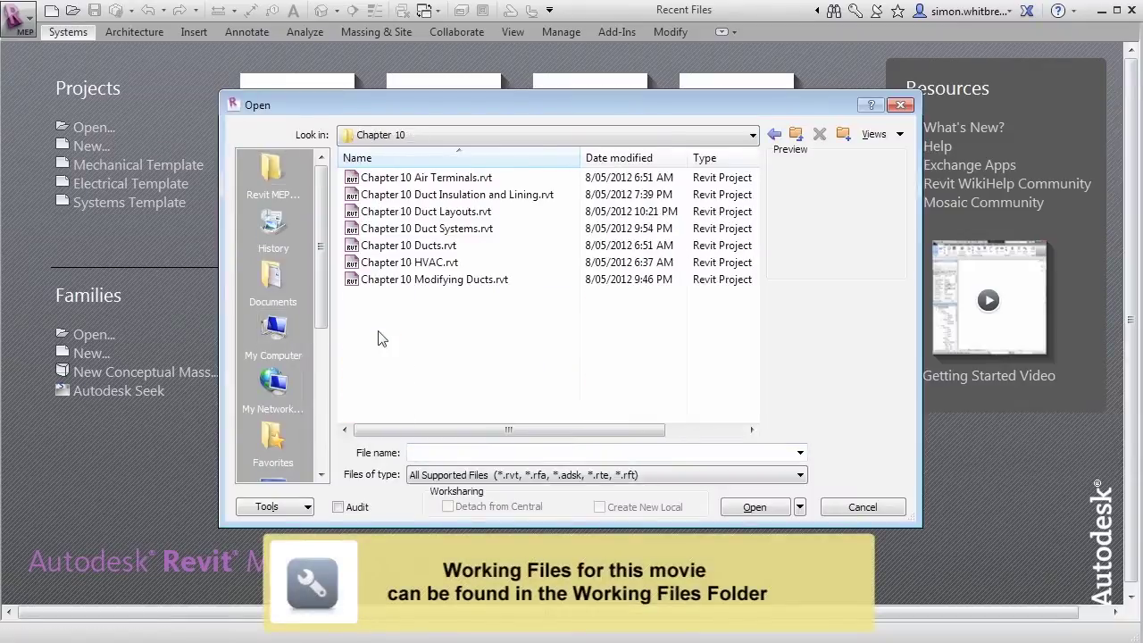
click(392, 212)
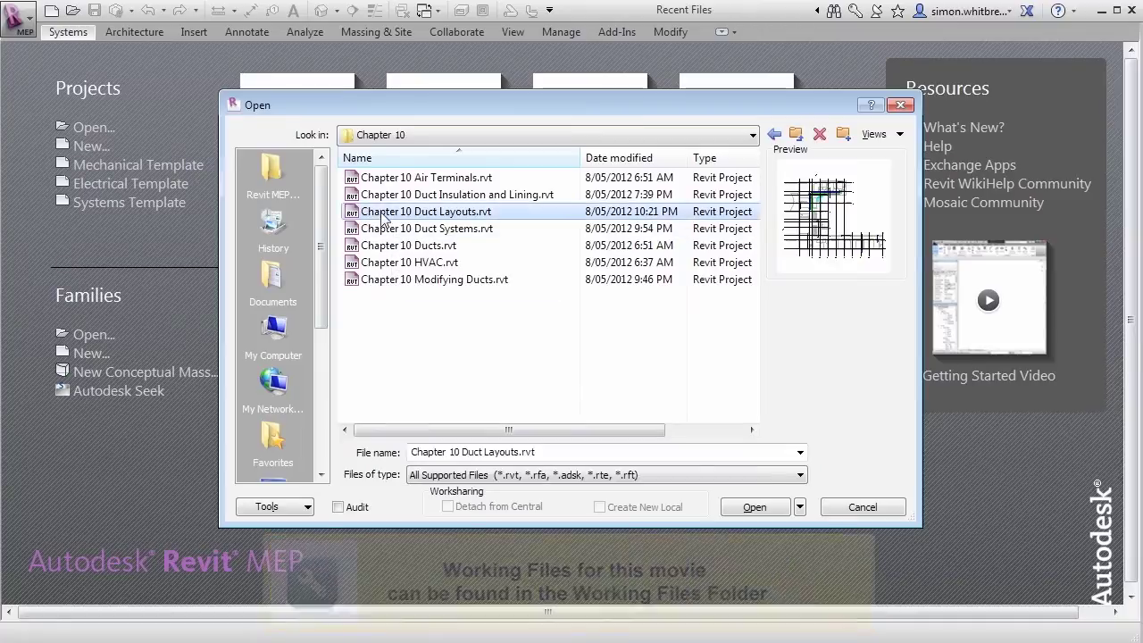
click(754, 506)
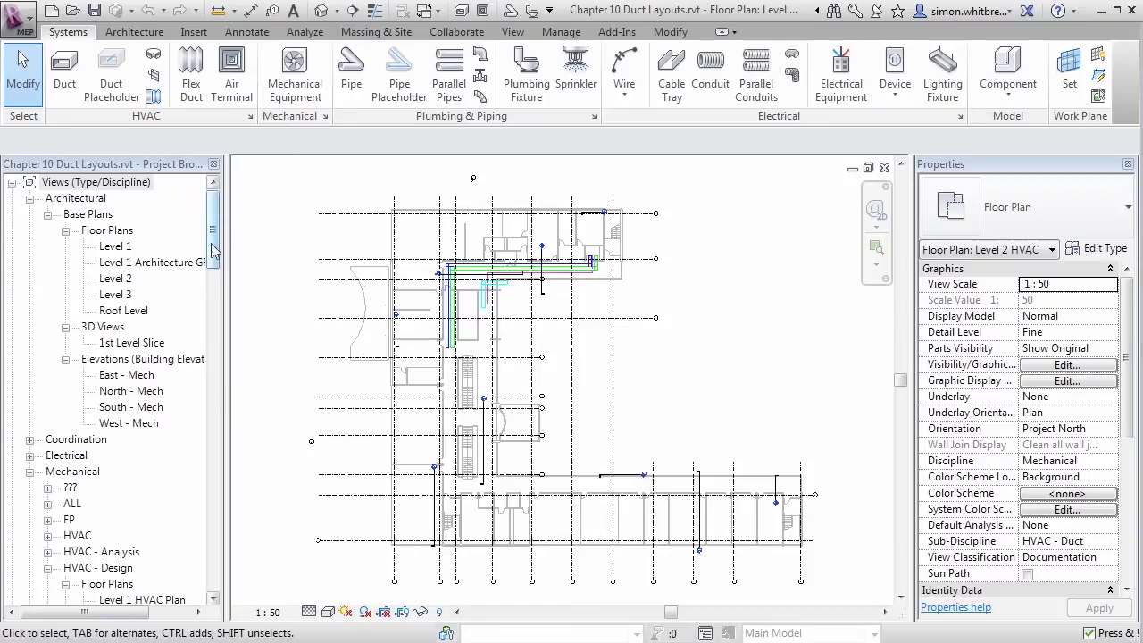
Open the Level 2 Ceiling Plan view from the HVAC - Design ceiling plans
drag(212, 252, 212, 320)
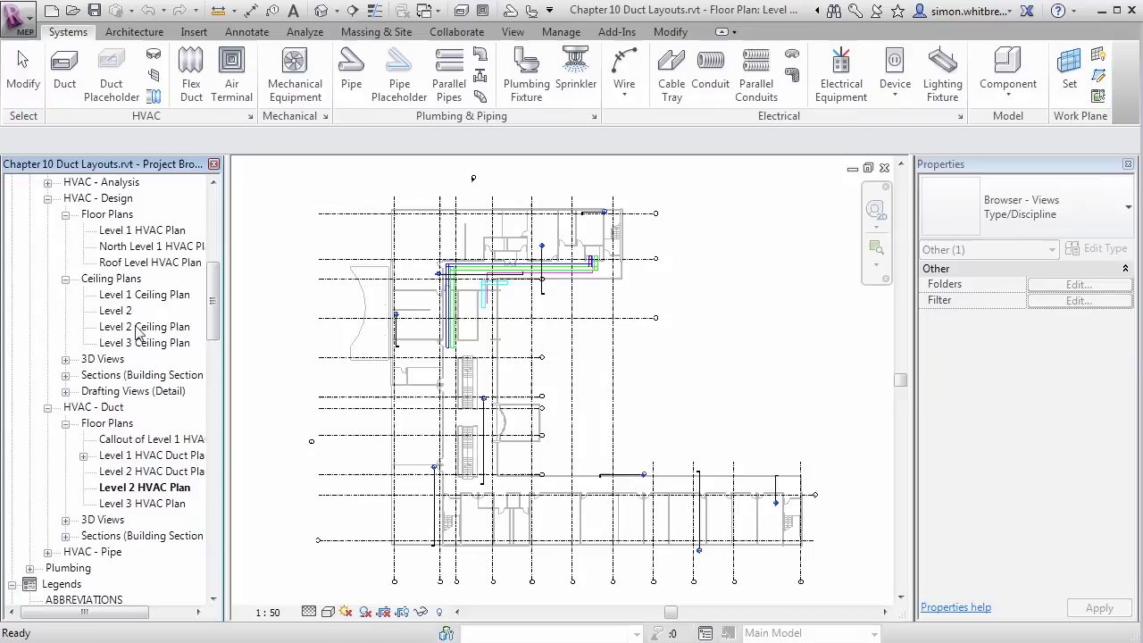
double_click(130, 328)
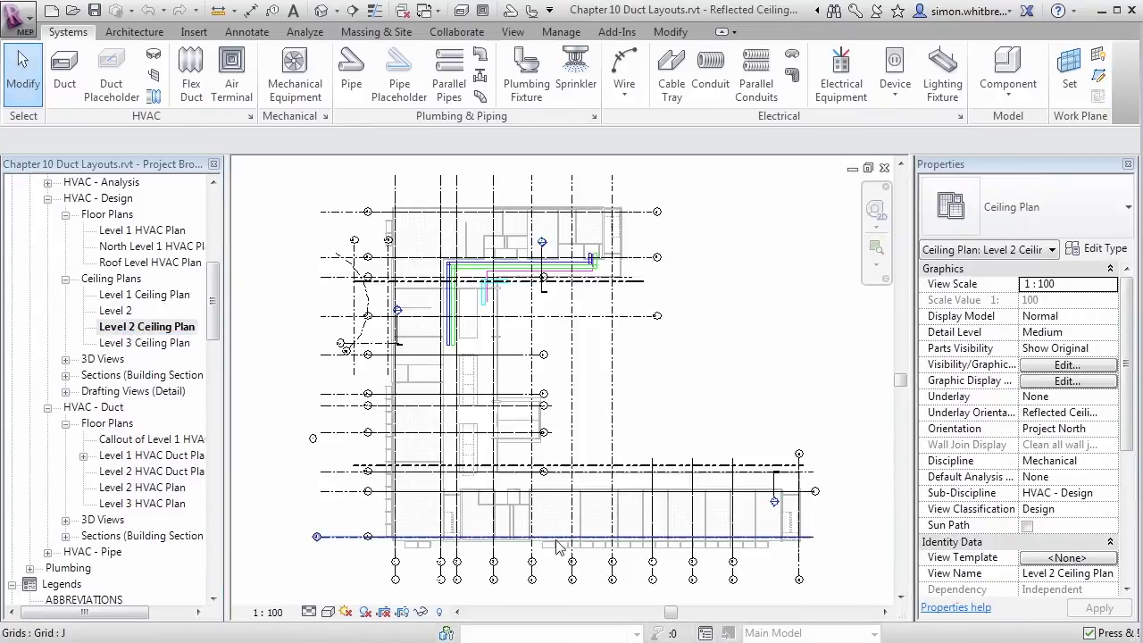
scroll(557, 546, up, 6)
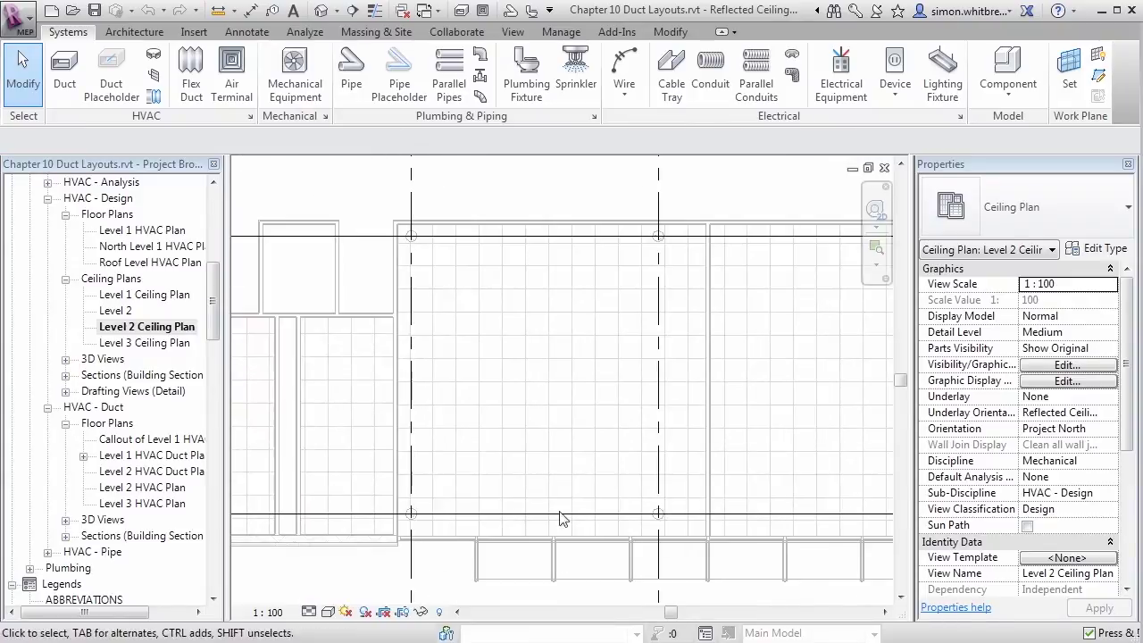
scroll(589, 441, up, 1)
middle_drag(589, 440, 500, 437)
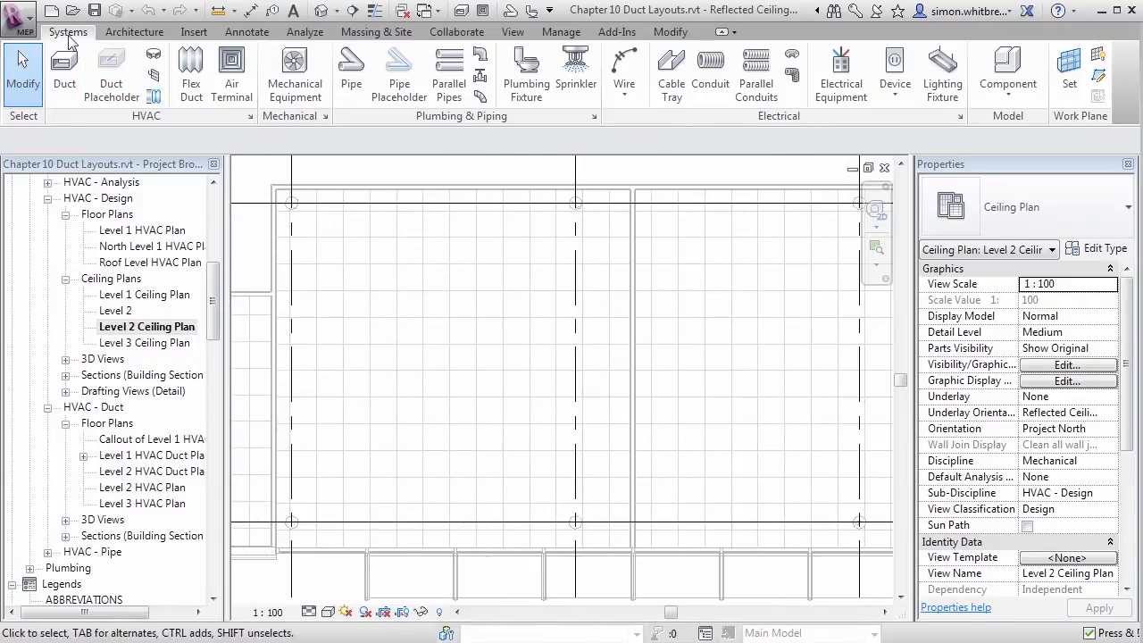
Place four M_Supply Diffuser - Rectangular Face Round Neck 600x600 - 200 Neck air terminals at offset 2400, aligned two by two in the room
click(237, 83)
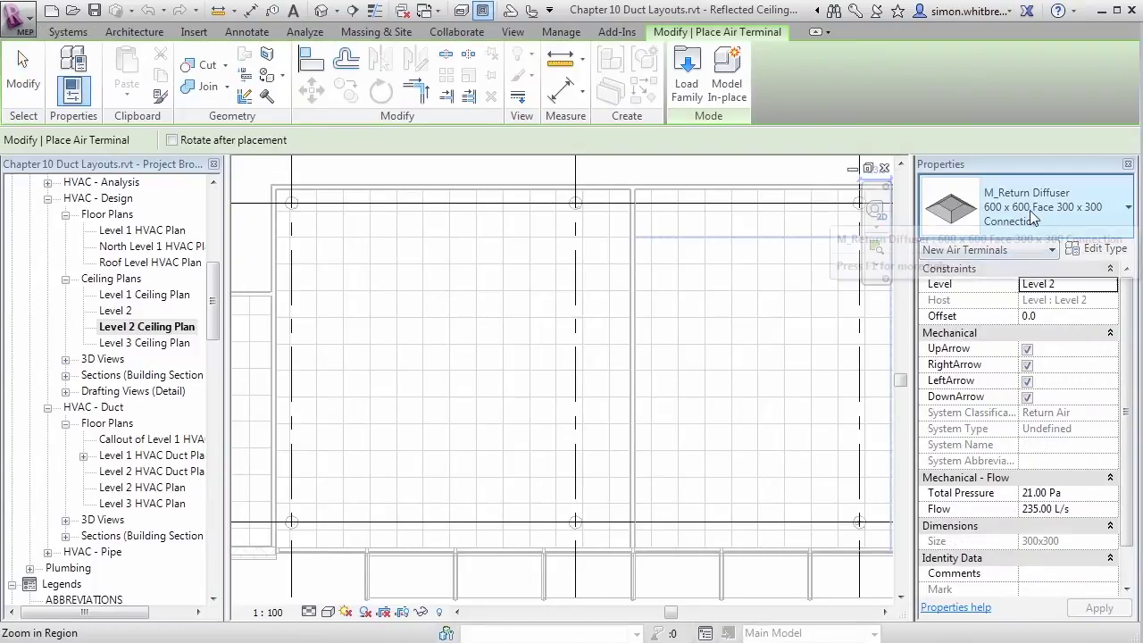
click(1030, 211)
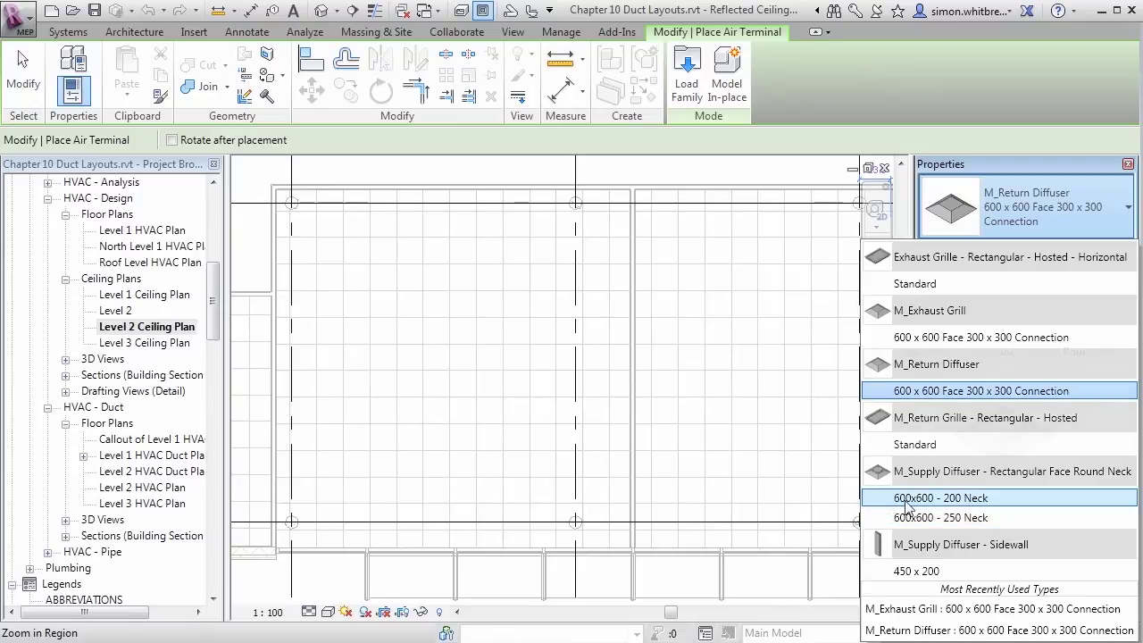
click(964, 498)
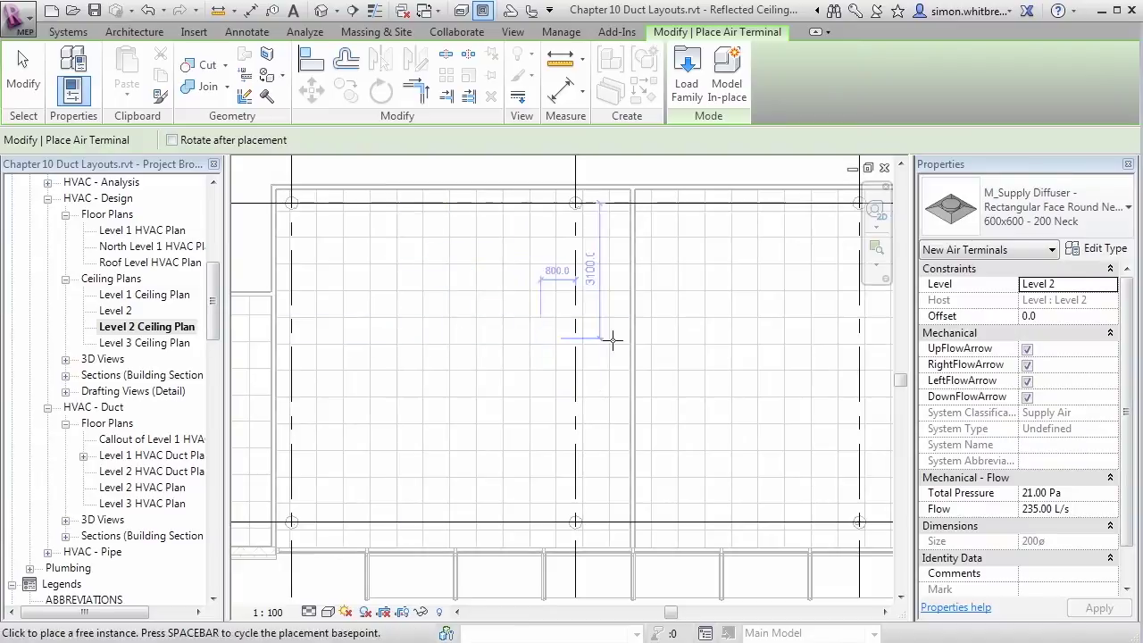
click(1068, 317)
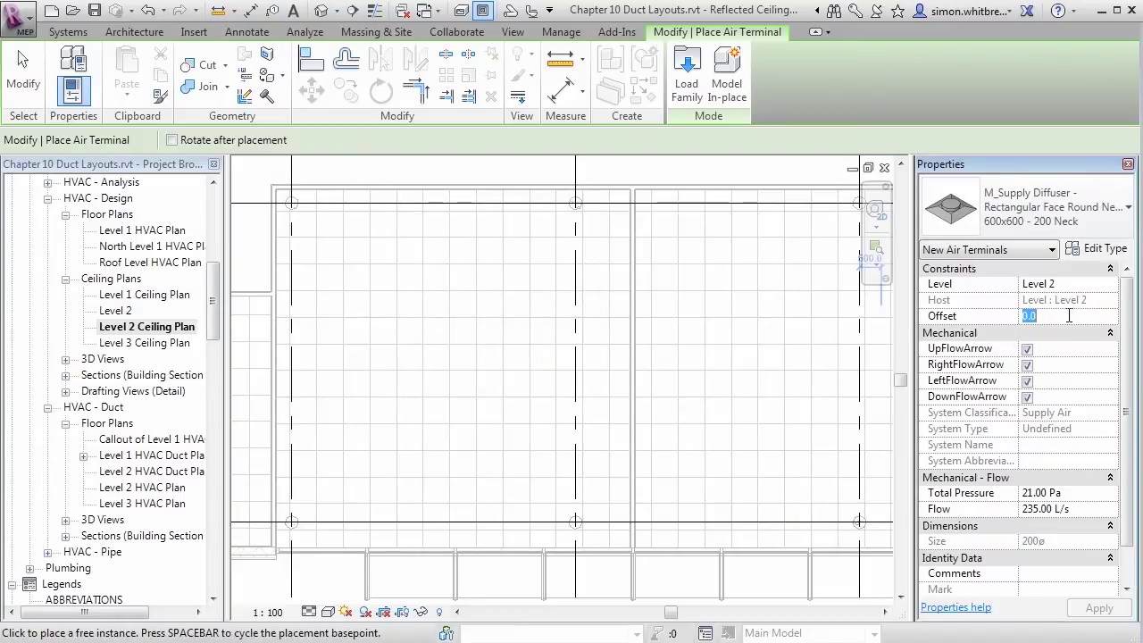
text(240)
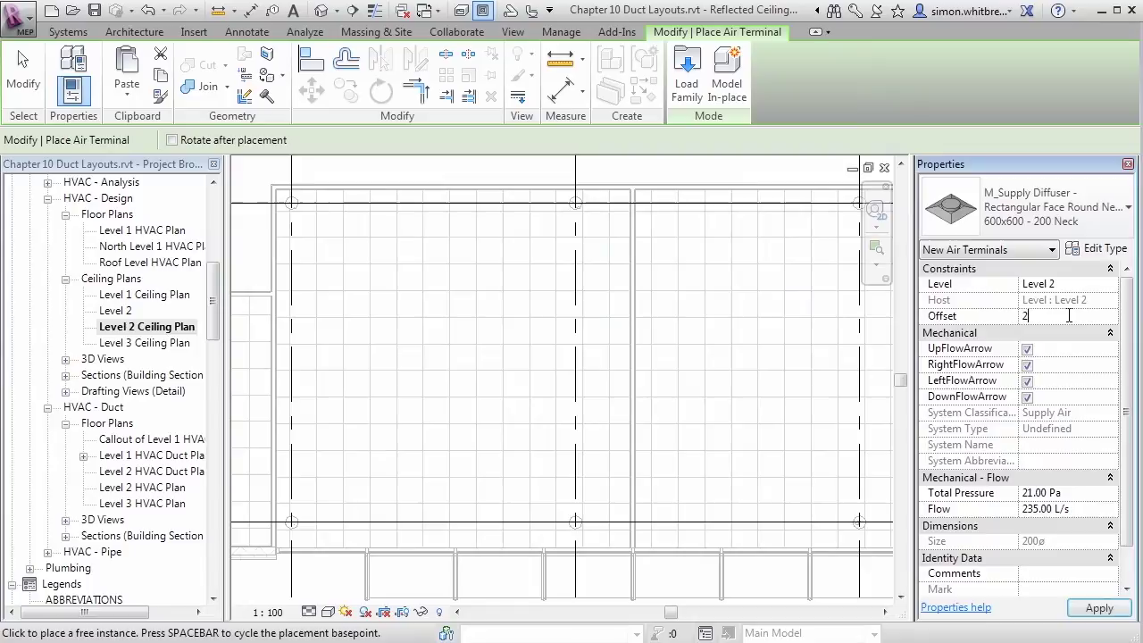
key(Return)
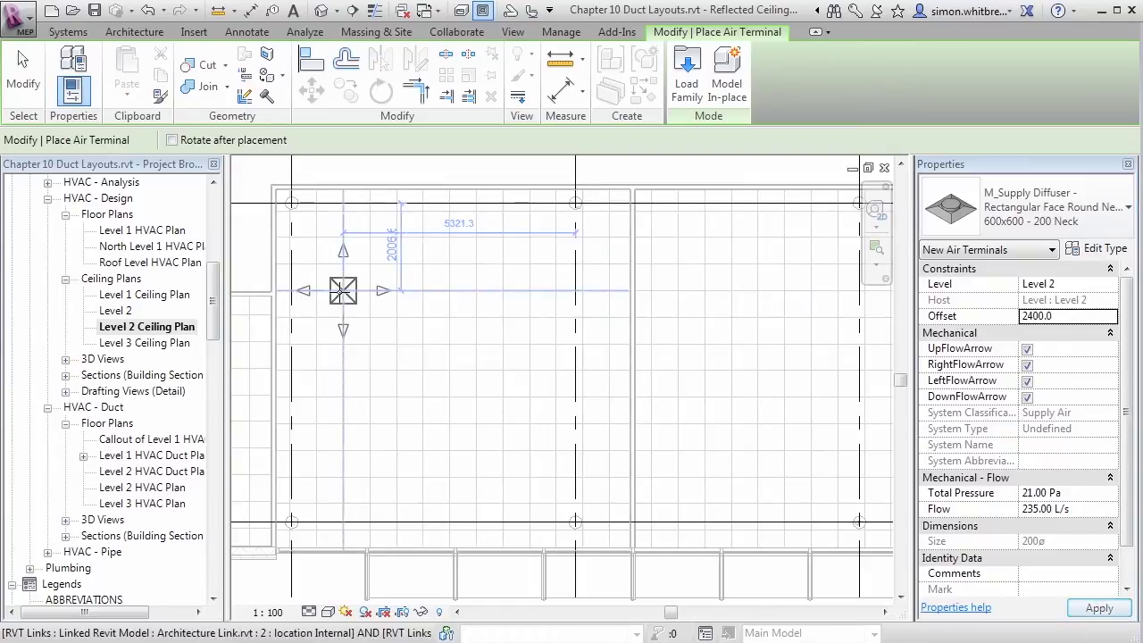
click(343, 290)
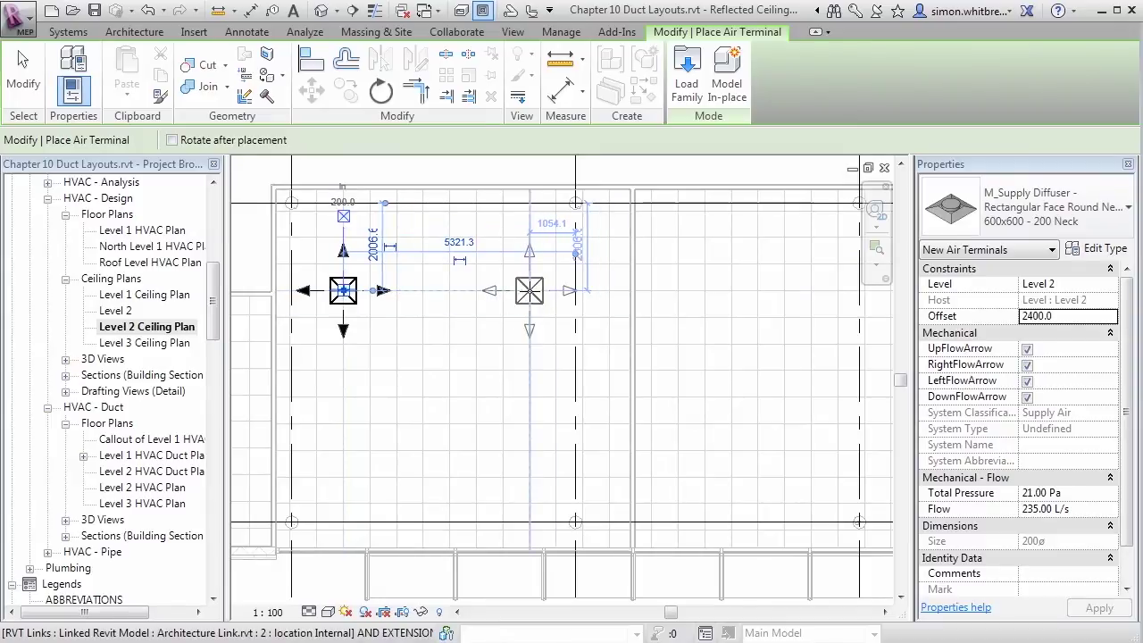
click(530, 290)
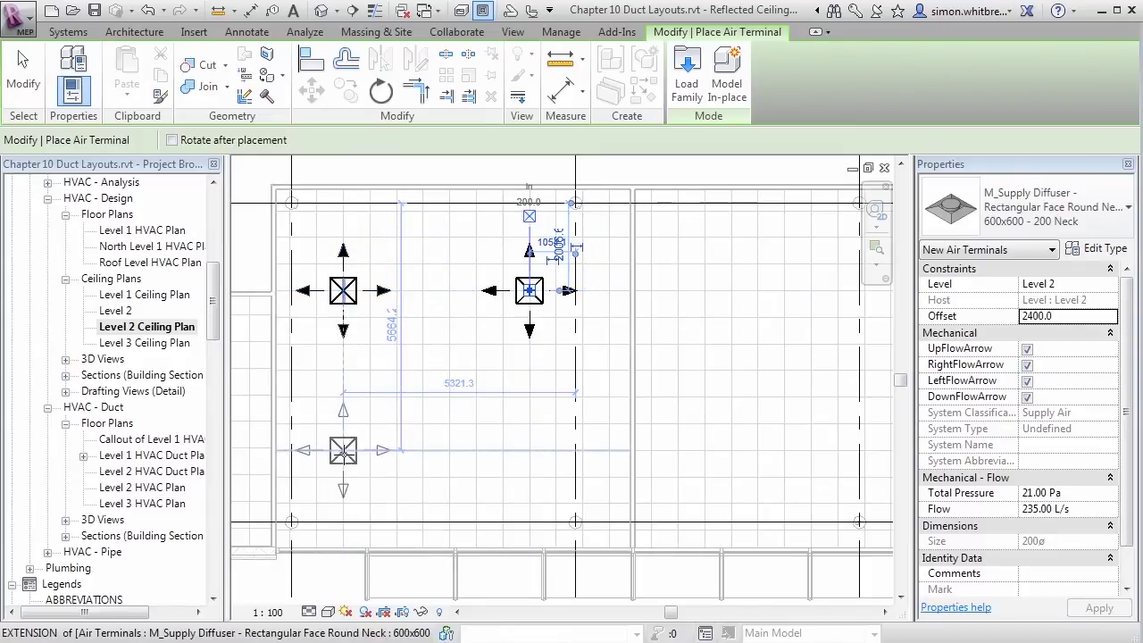
click(343, 450)
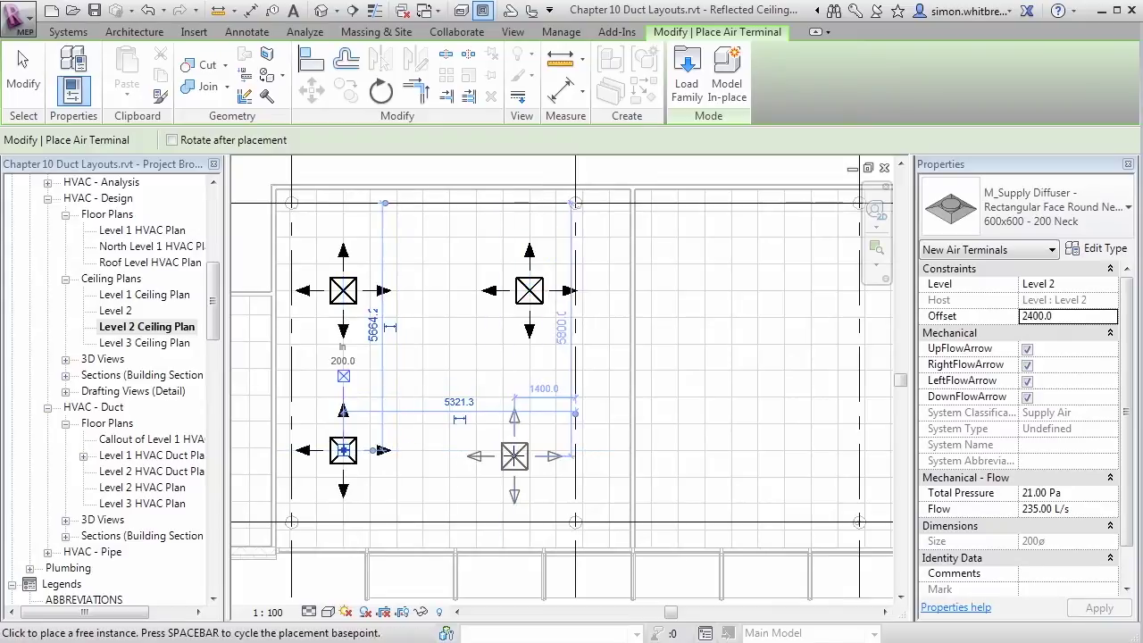
click(530, 449)
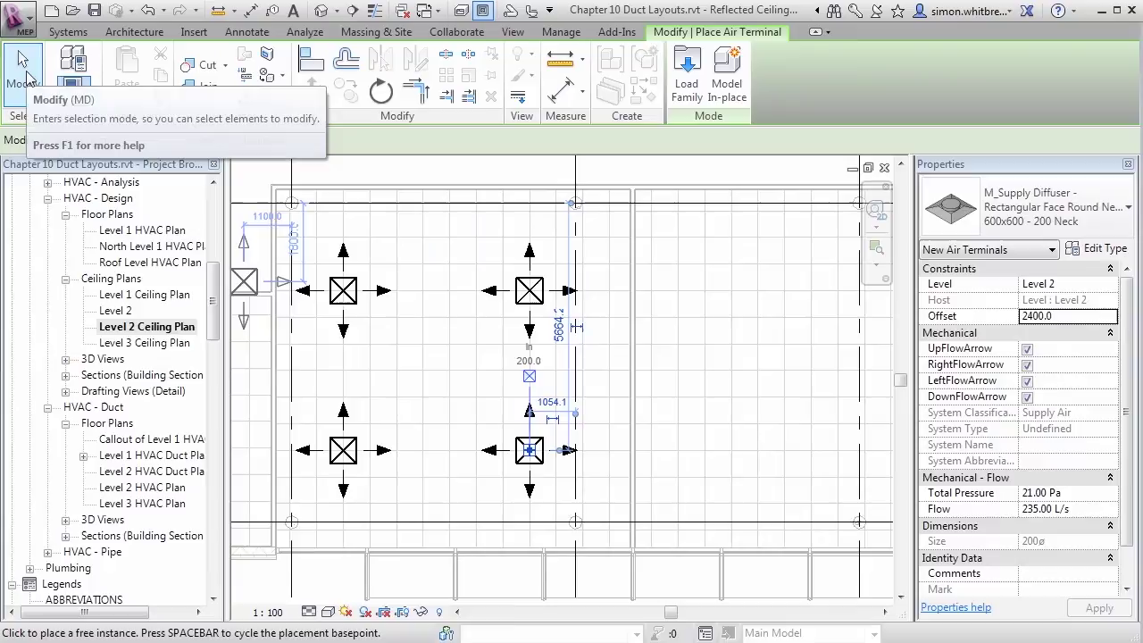
click(24, 77)
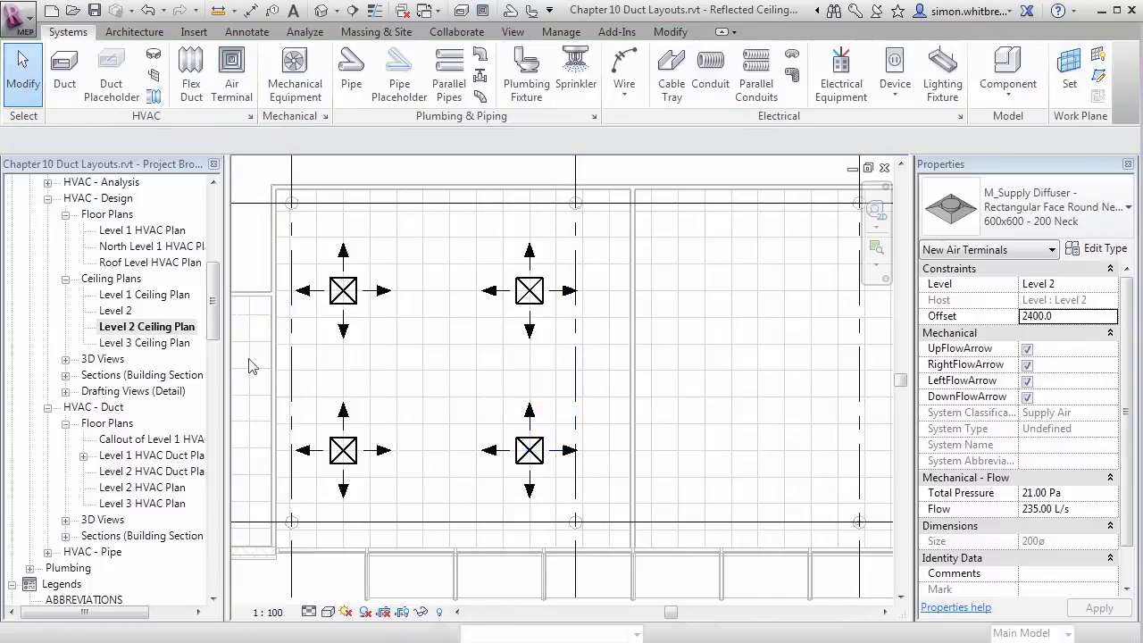
Select all four supply diffusers and move them 300 mm horizontally to the right
click(343, 289)
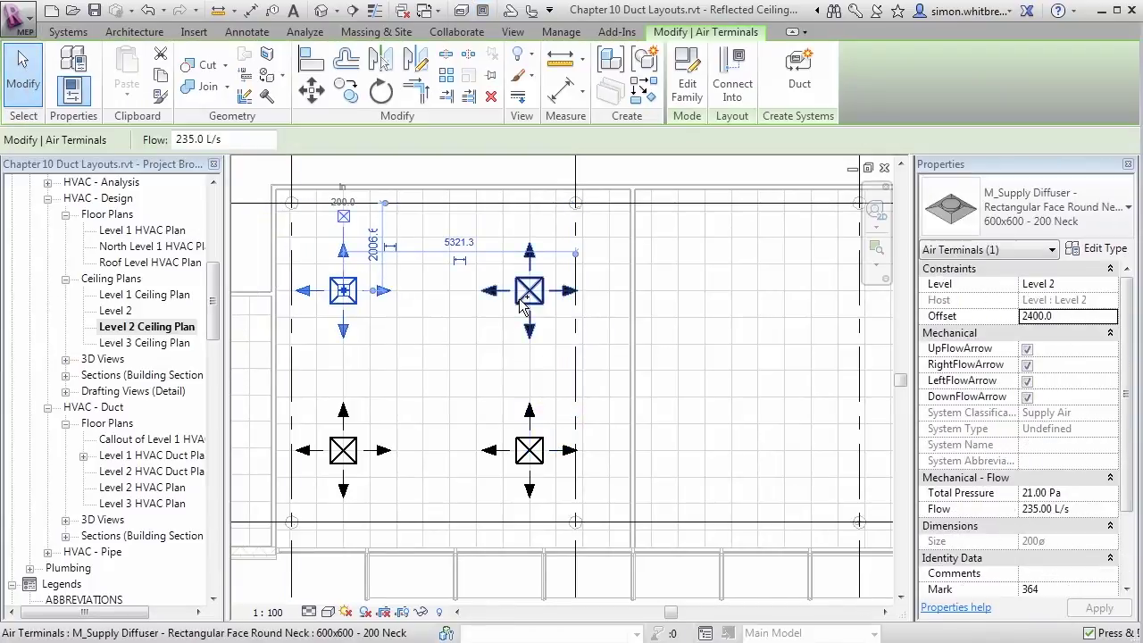
ctrl+click(523, 300)
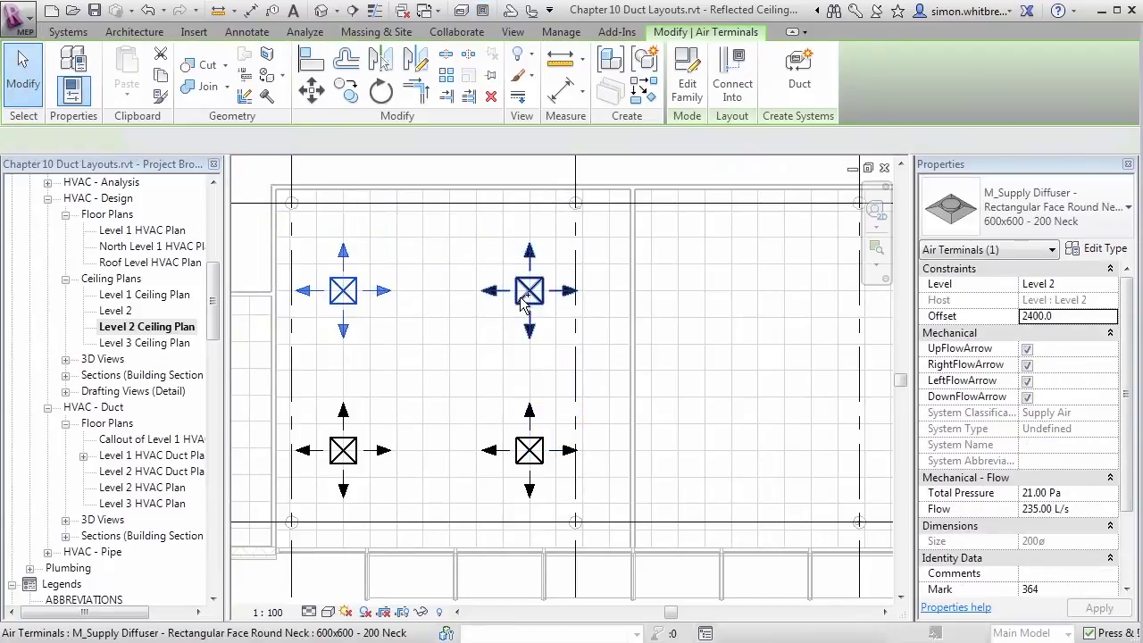
ctrl+click(526, 451)
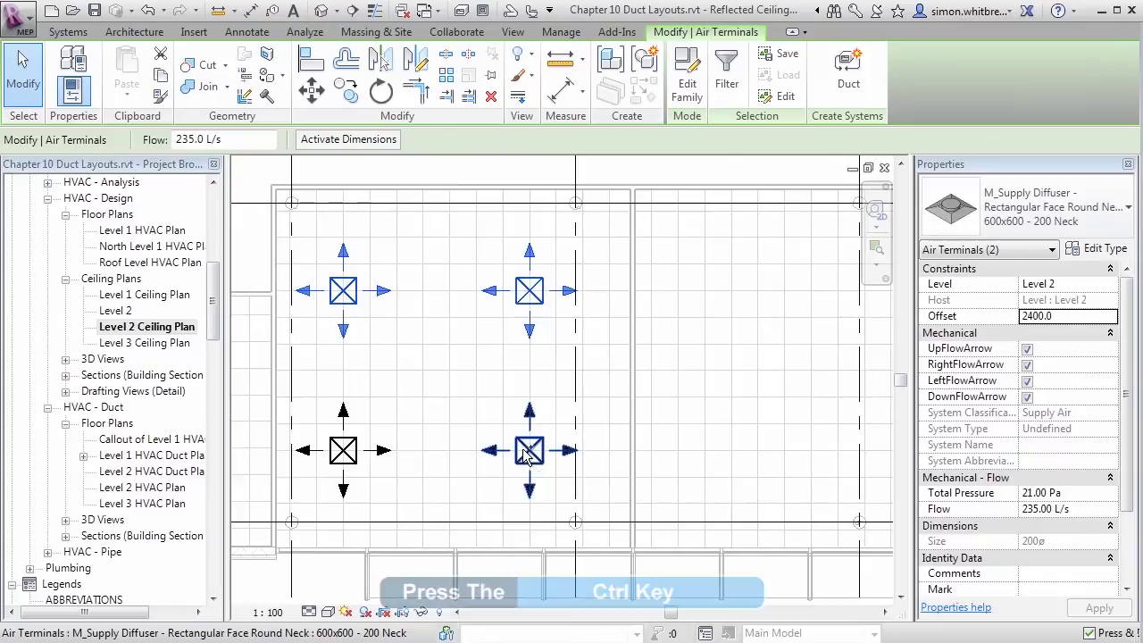
ctrl+click(355, 449)
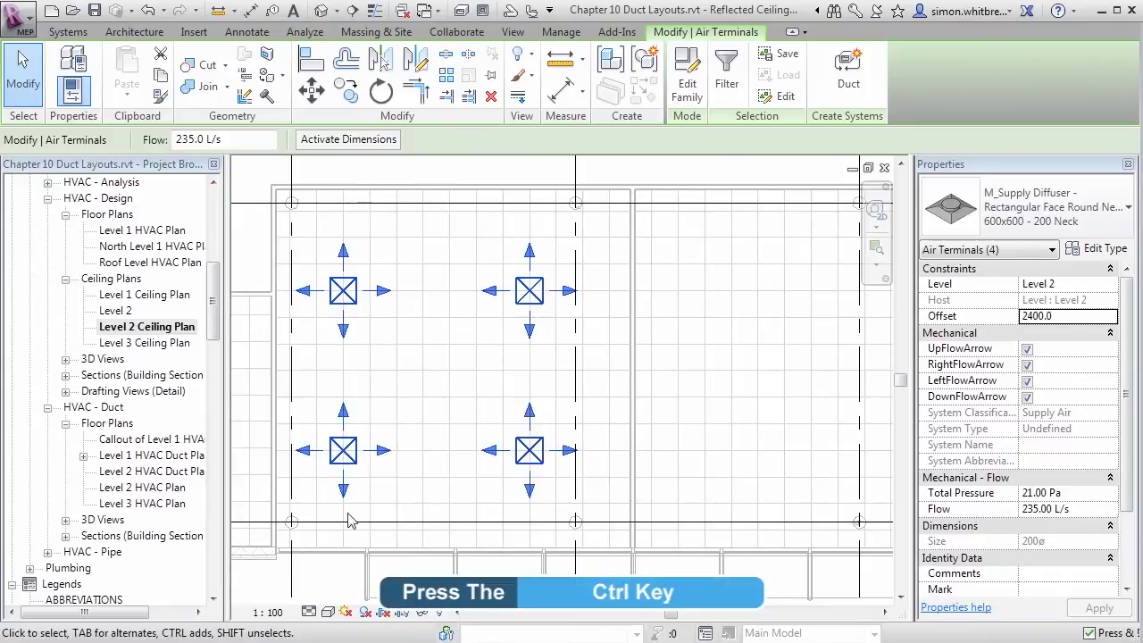
click(312, 90)
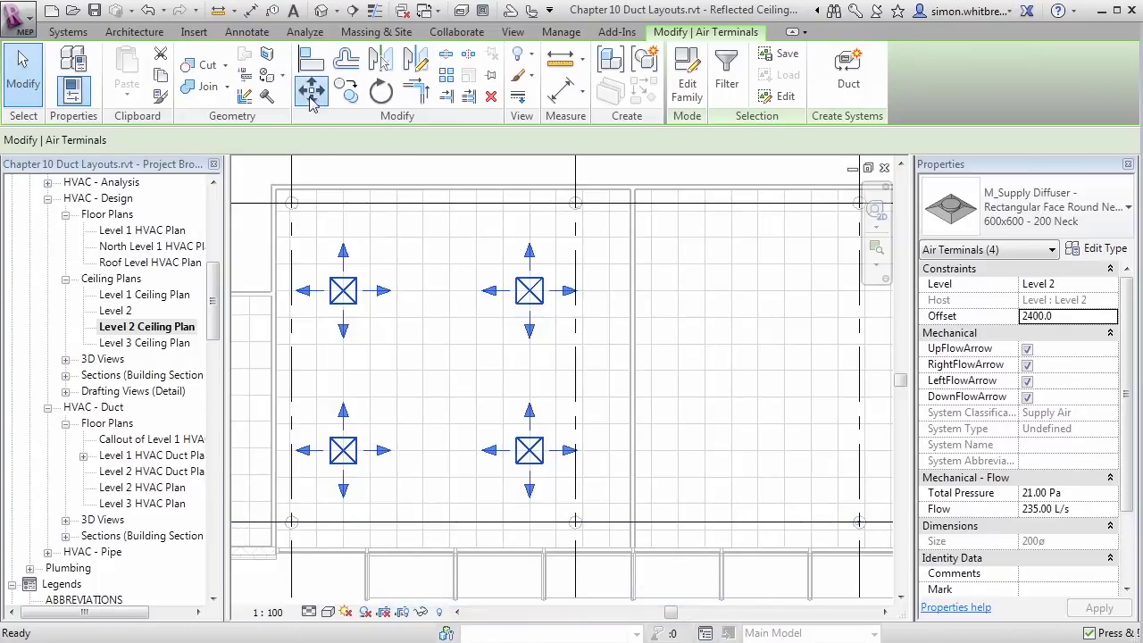
click(393, 399)
text(300)
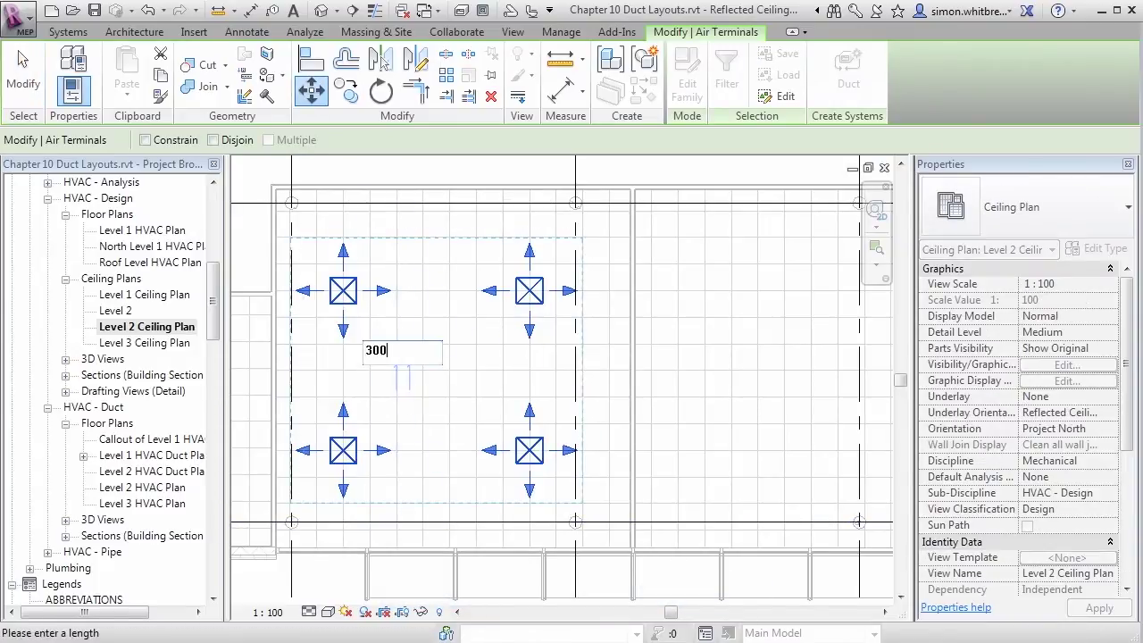
key(Return)
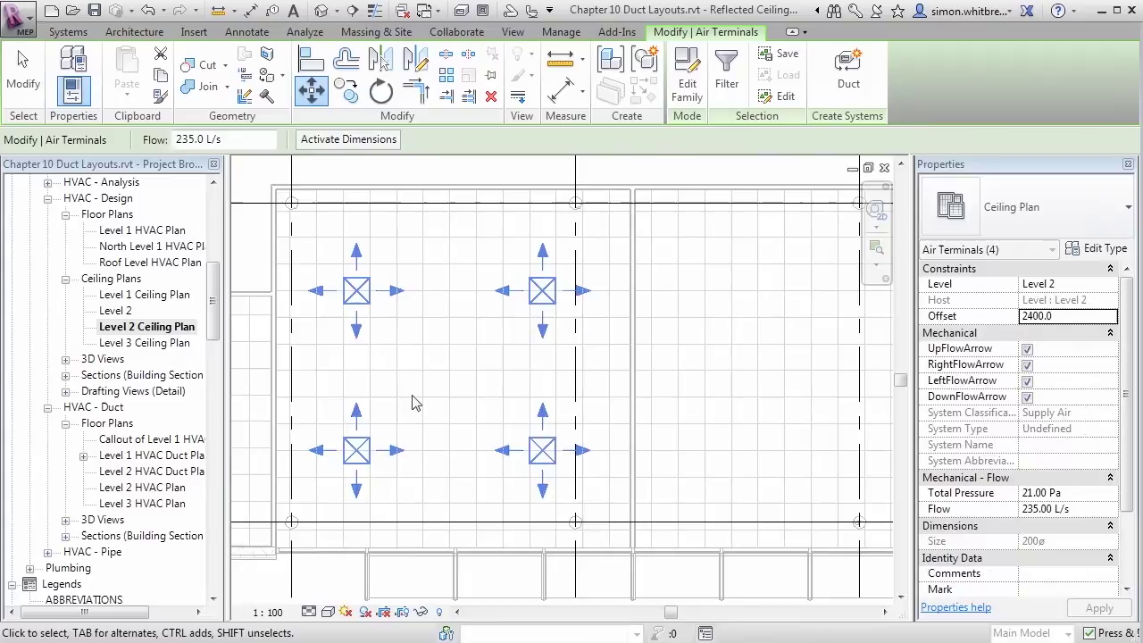
Move the four selected diffusers 300 mm straight up in the plan to fit the ceiling grid
click(311, 91)
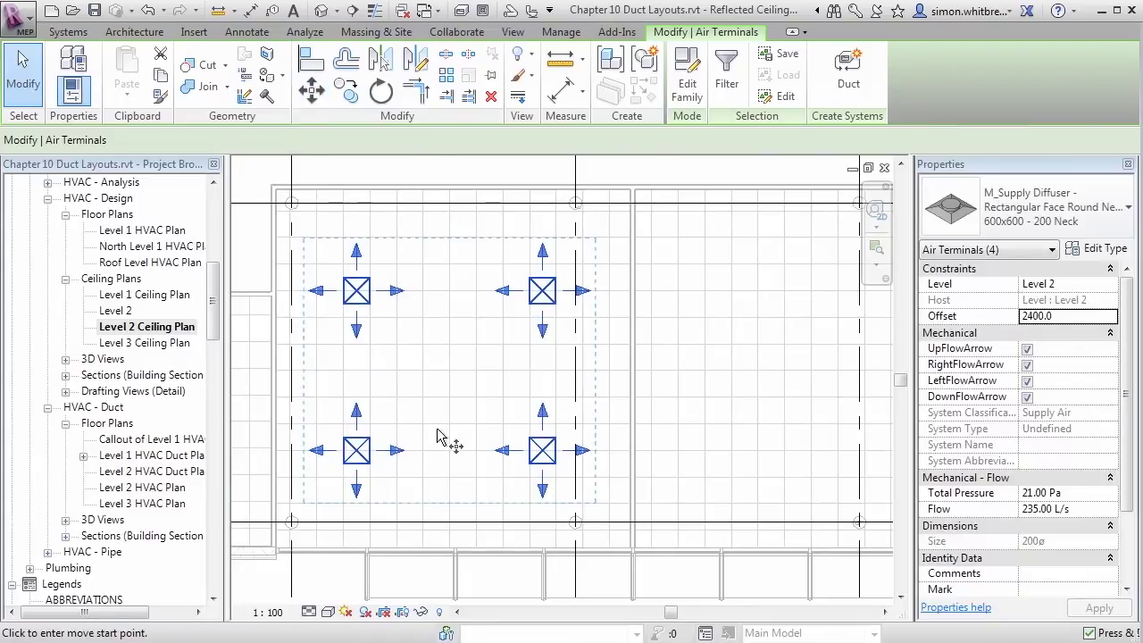
click(423, 450)
text(300)
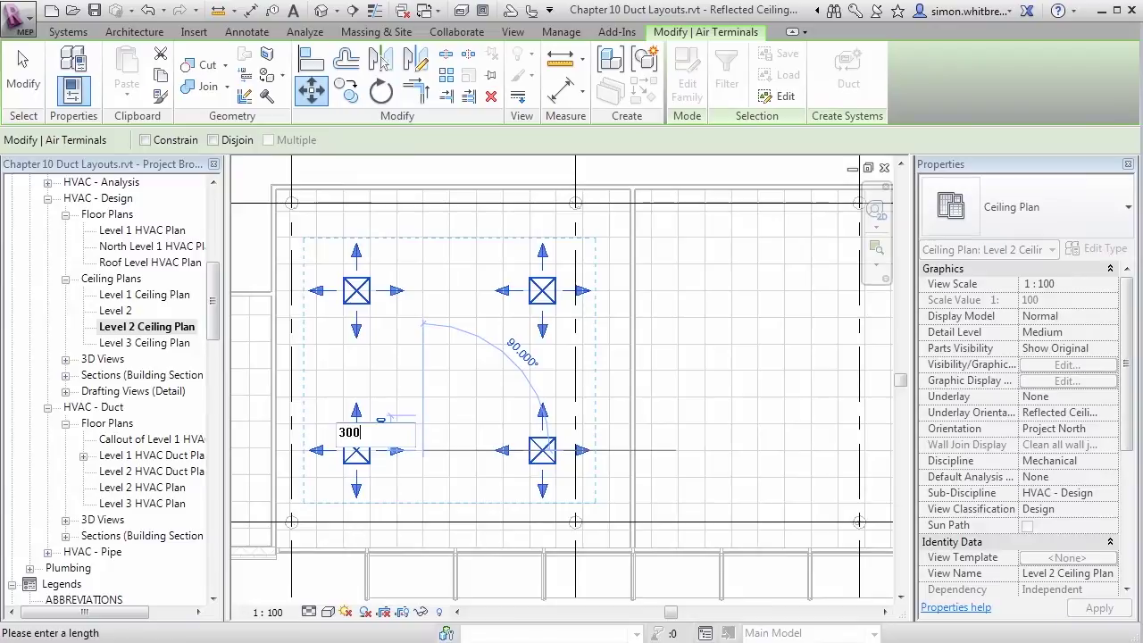
key(Return)
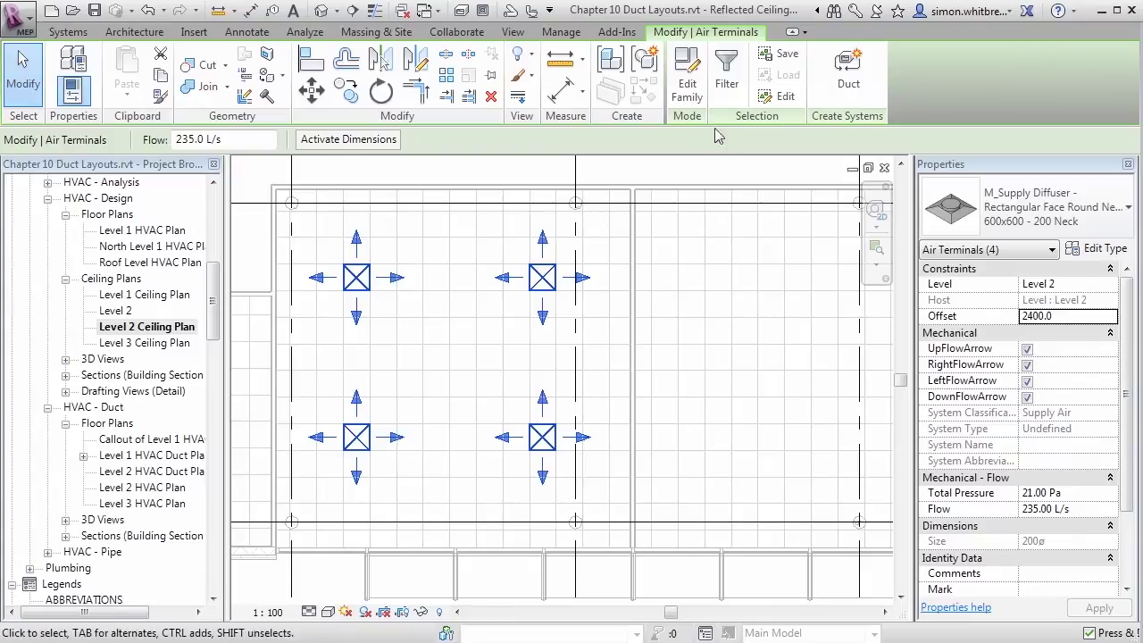
Create a Supply Air duct system named SA 1 from the four diffusers and start generating its duct layout
click(844, 79)
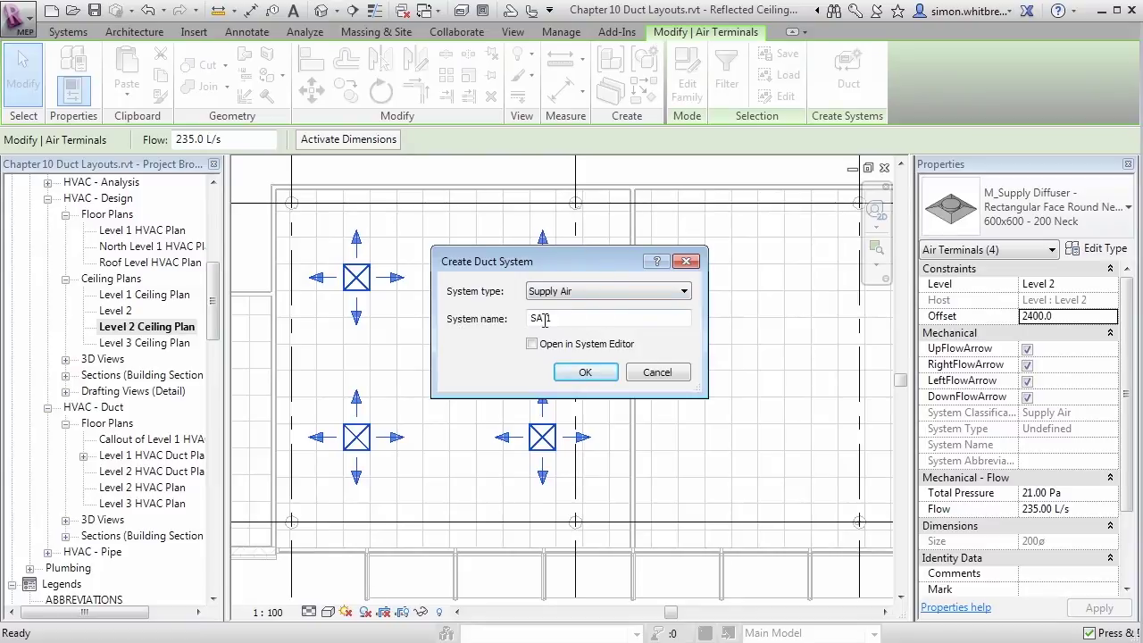
click(585, 373)
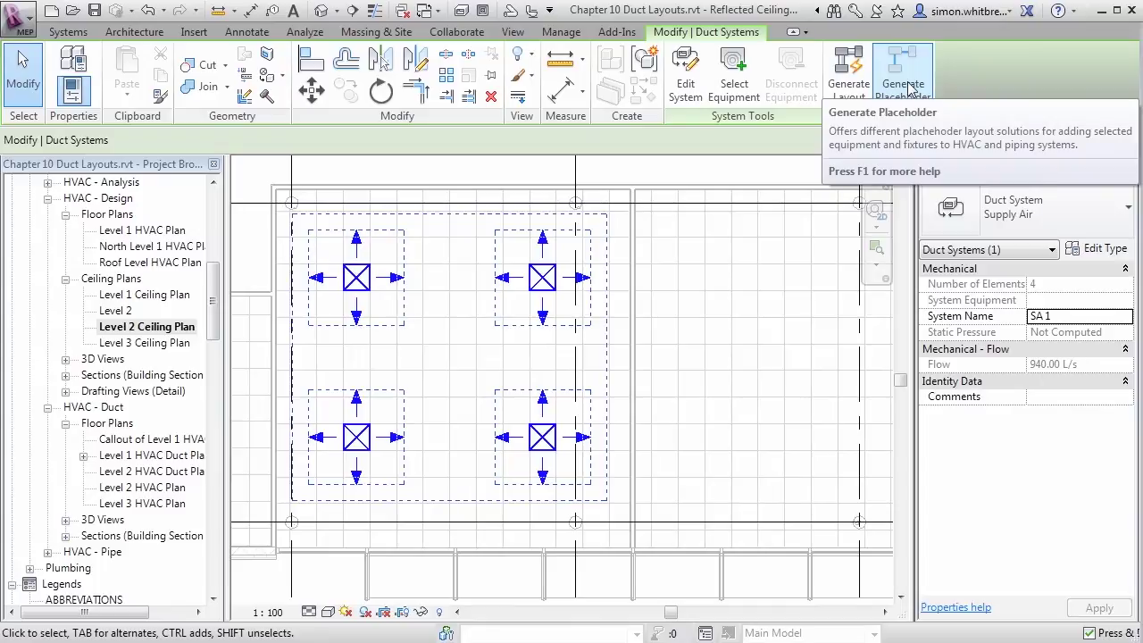
click(844, 71)
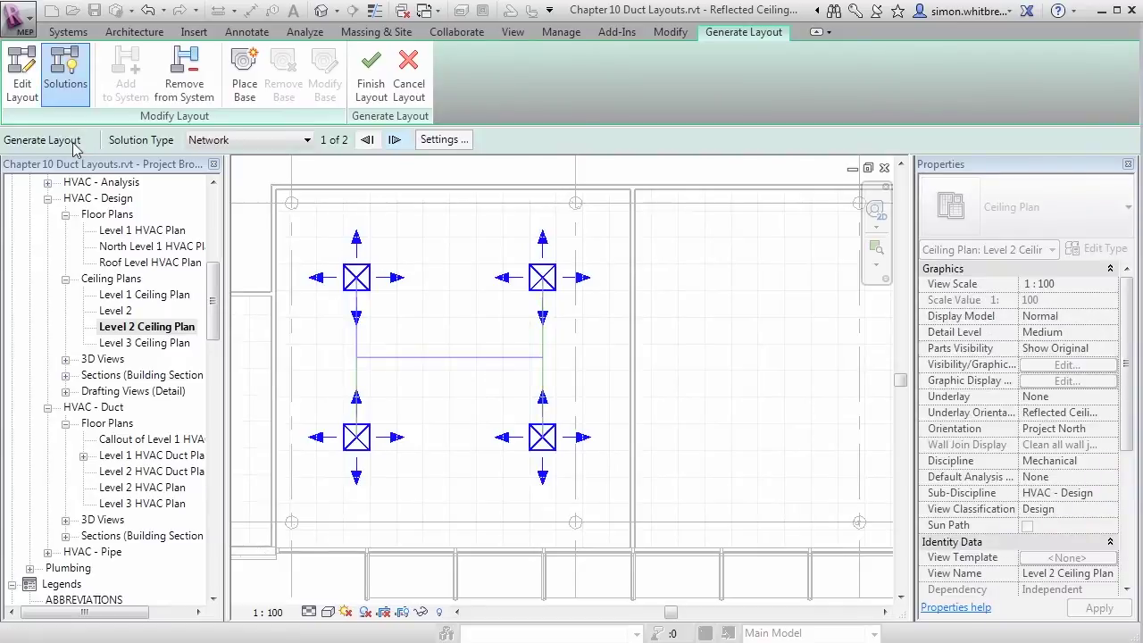
Advance to the next Network layout solution, and switch the solution type to Perimeter
click(293, 147)
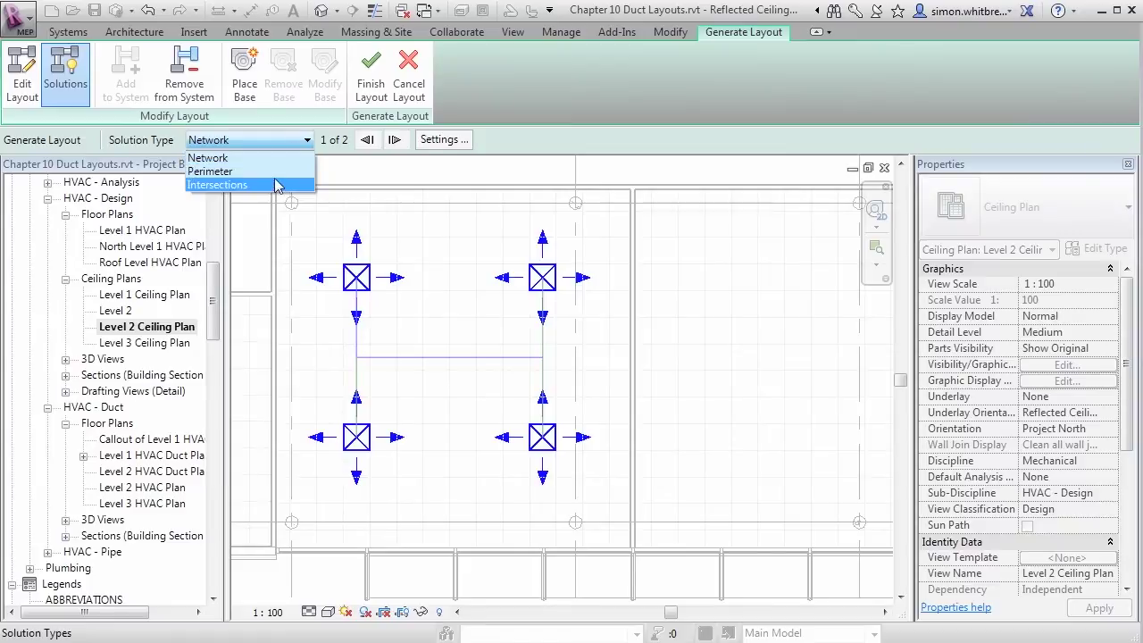
click(258, 159)
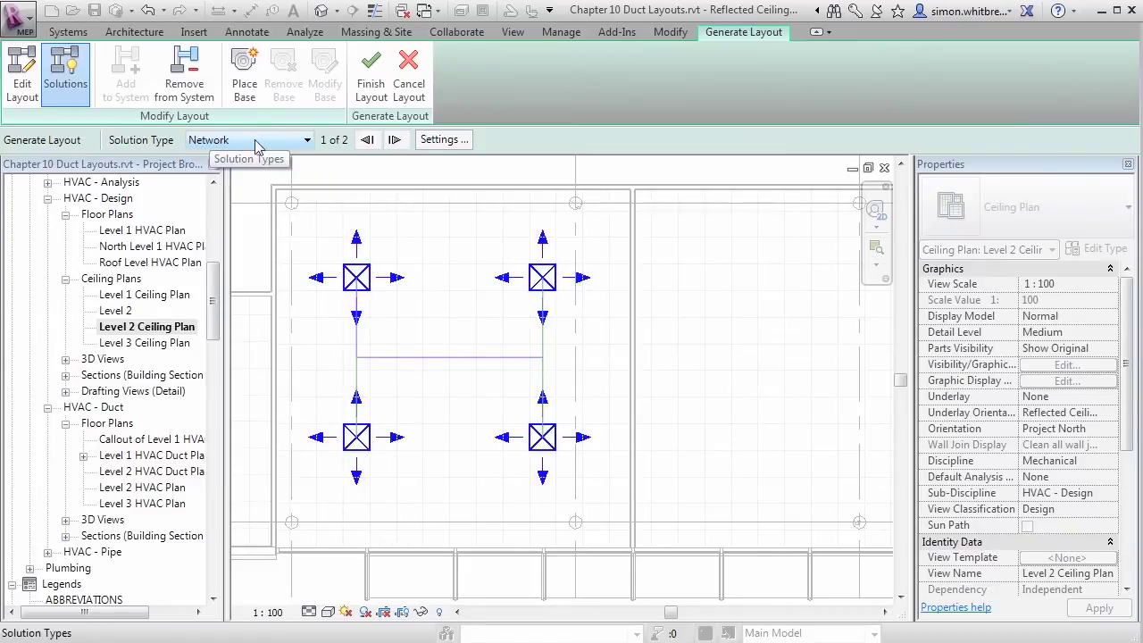
click(394, 139)
click(307, 140)
click(223, 172)
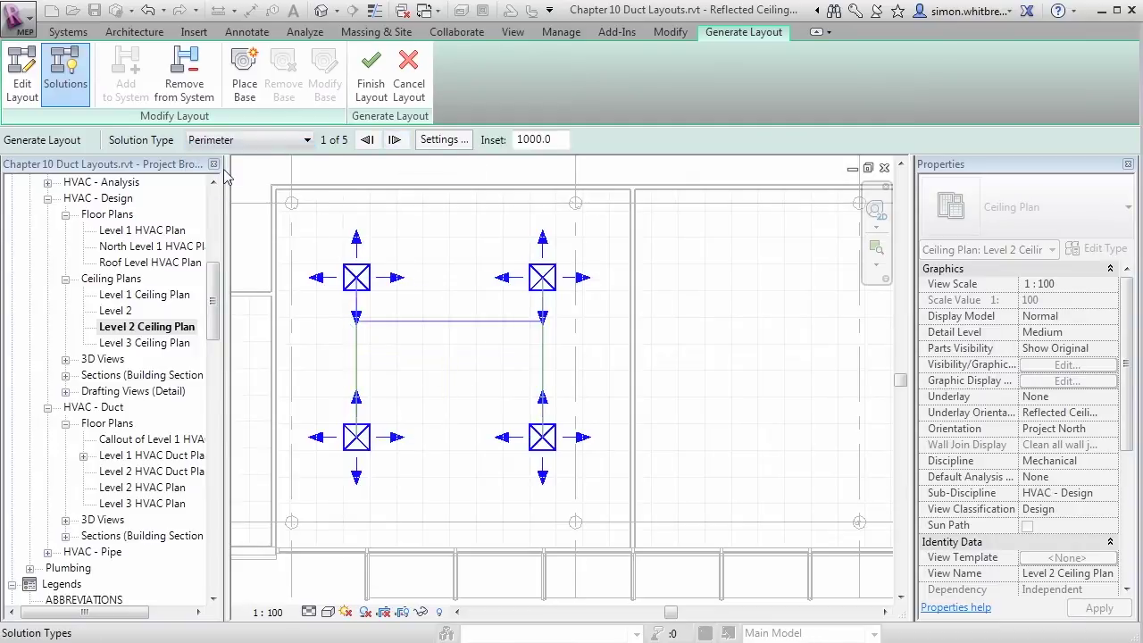
Browse through the Perimeter layout solutions, and switch the solution type to Intersections for comparison
click(394, 140)
click(393, 140)
click(393, 139)
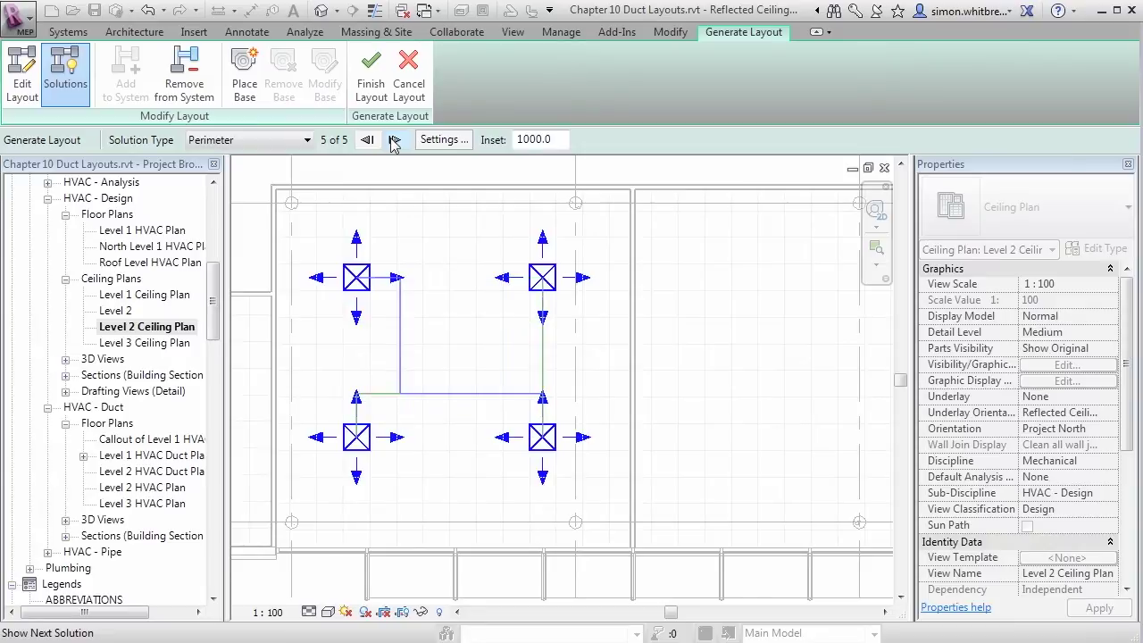
click(393, 139)
click(249, 140)
click(246, 183)
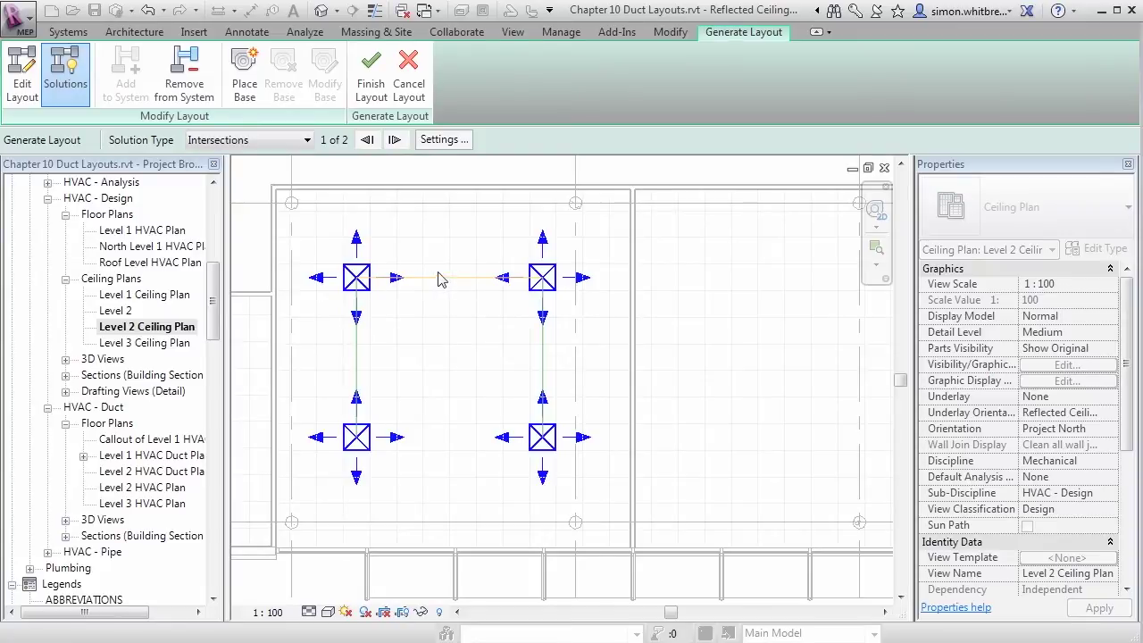
Set the solution type to Network and the main duct offset to 3200 mm in the conversion settings
click(230, 140)
click(228, 155)
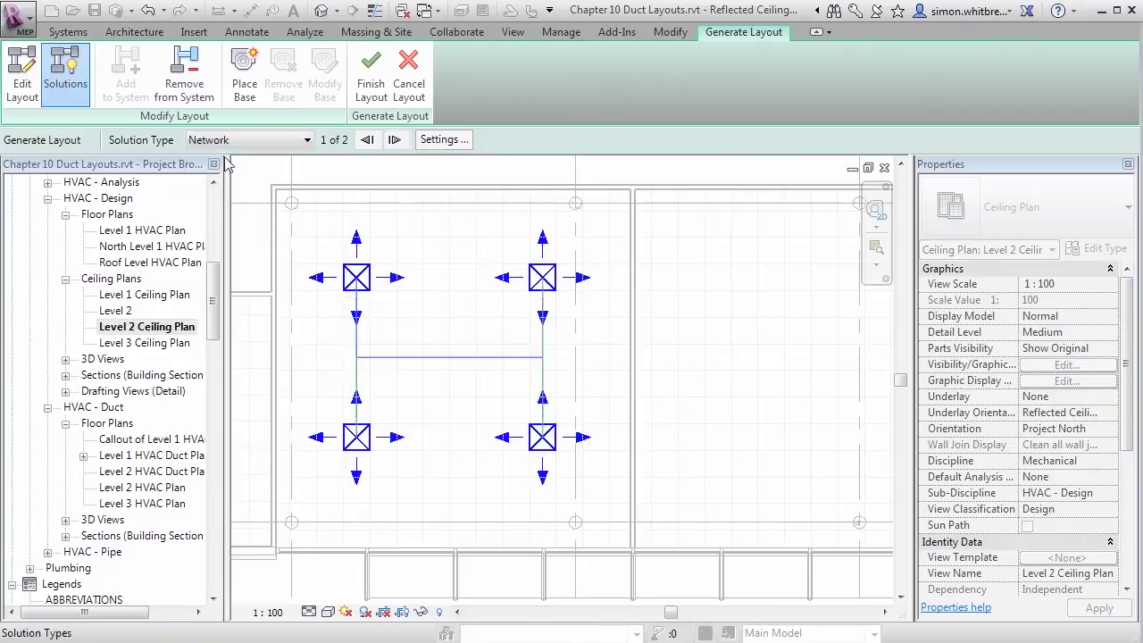
click(444, 140)
click(444, 140)
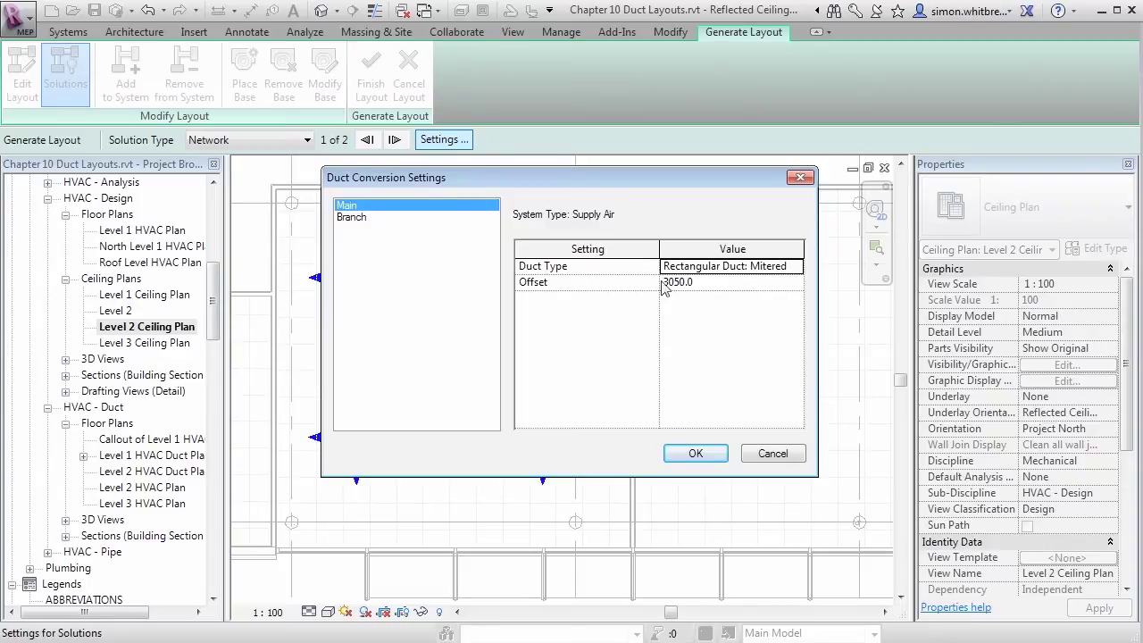
click(704, 283)
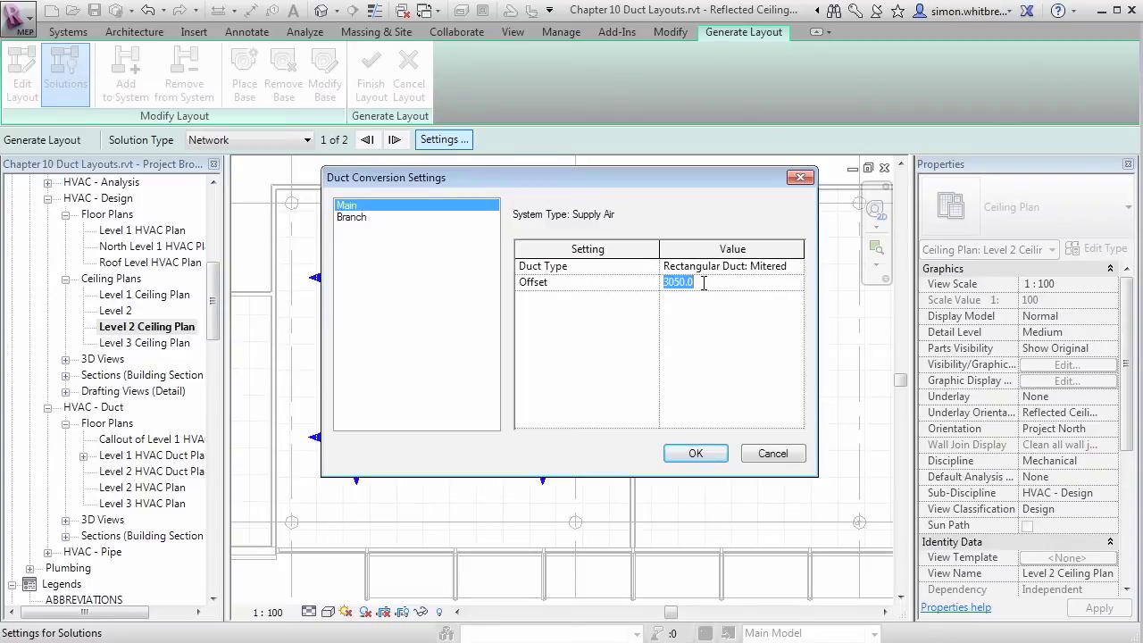
text(32)
Set the branch duct offset to 3200 mm and maximum flex duct length to 1500 mm, and finish the duct layout
click(343, 219)
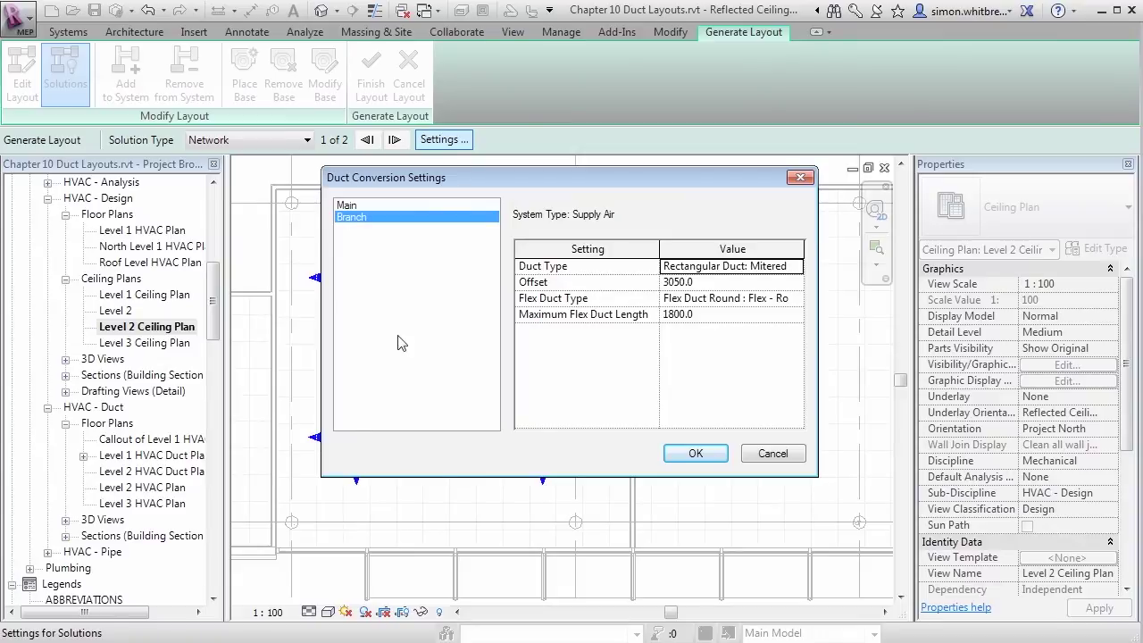
click(724, 284)
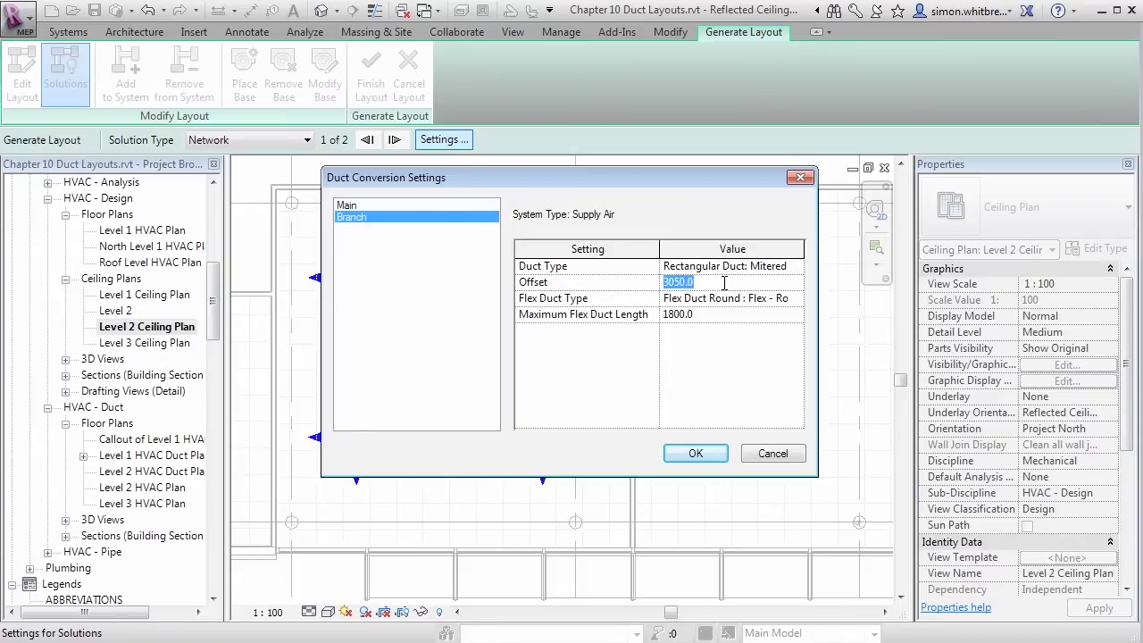
text(32)
click(709, 317)
text(15)
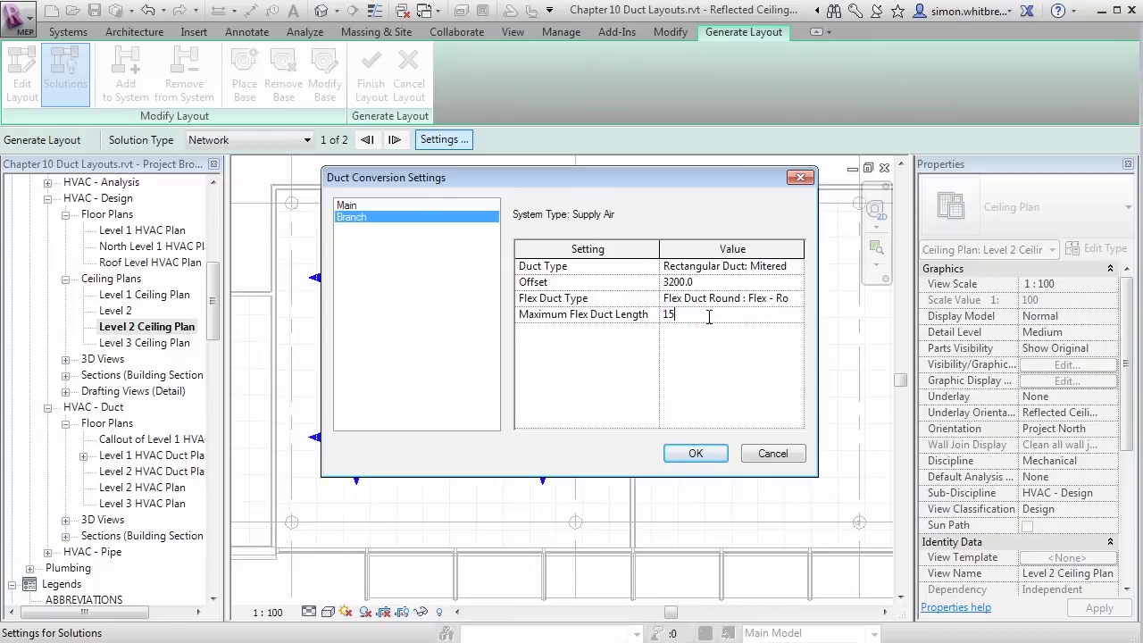
click(695, 454)
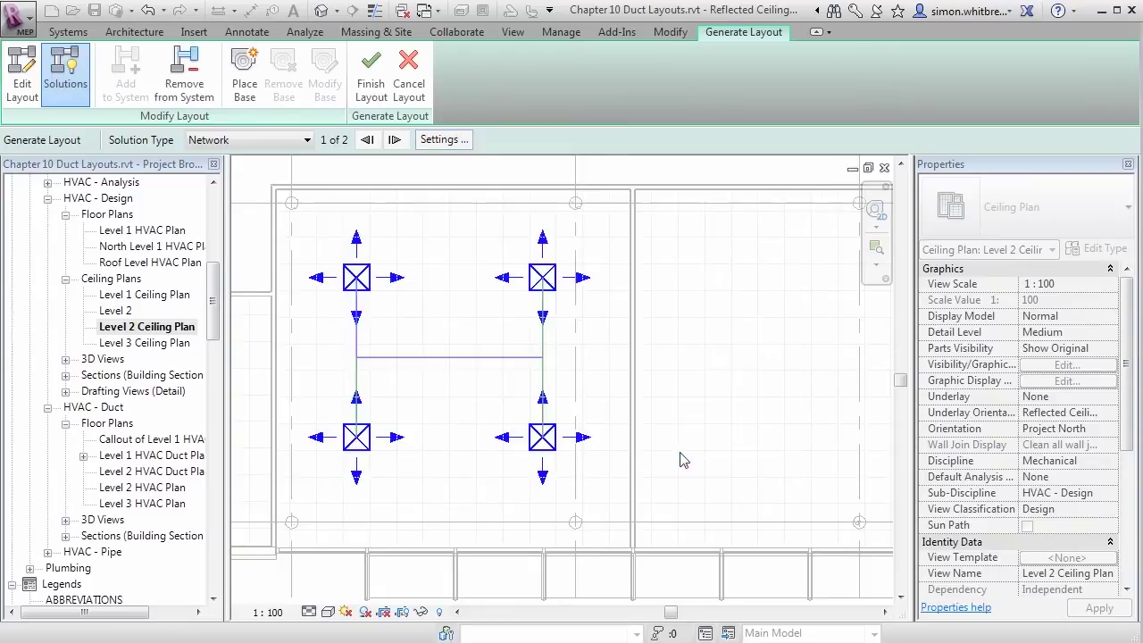
click(377, 81)
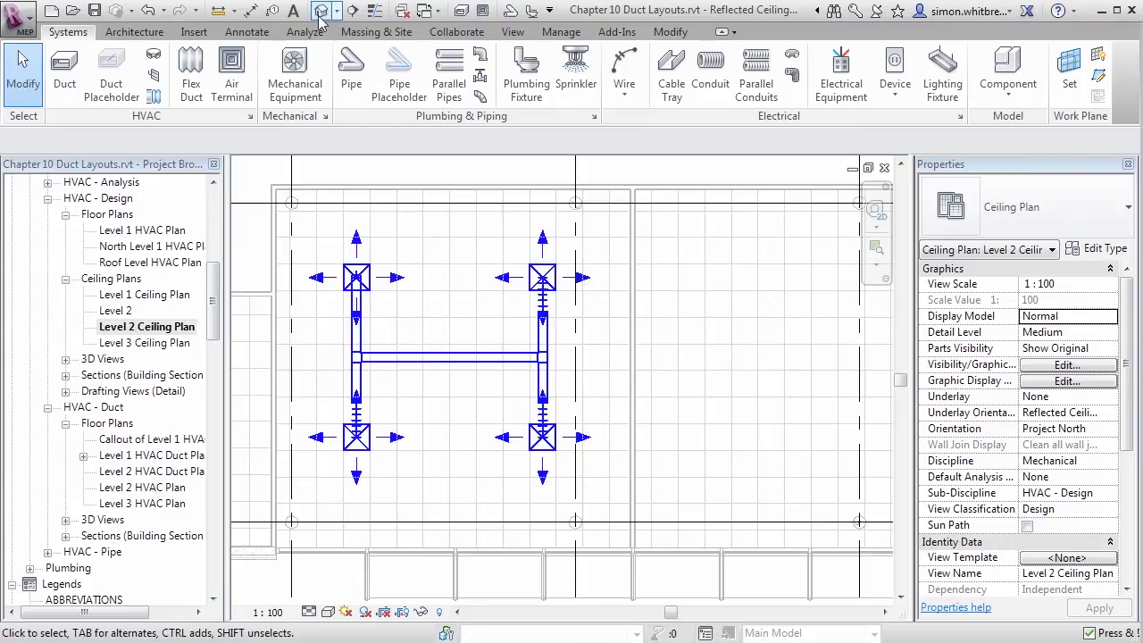
Draw a vertical building section line just left of the two left-hand diffusers, looking across the duct layout
click(353, 10)
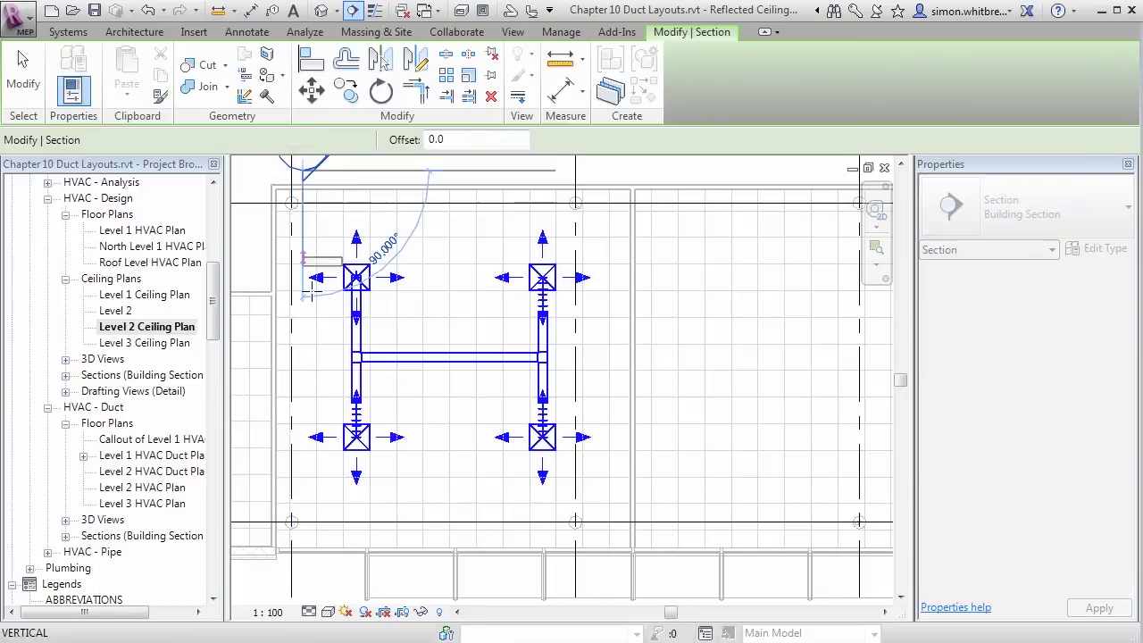
click(300, 574)
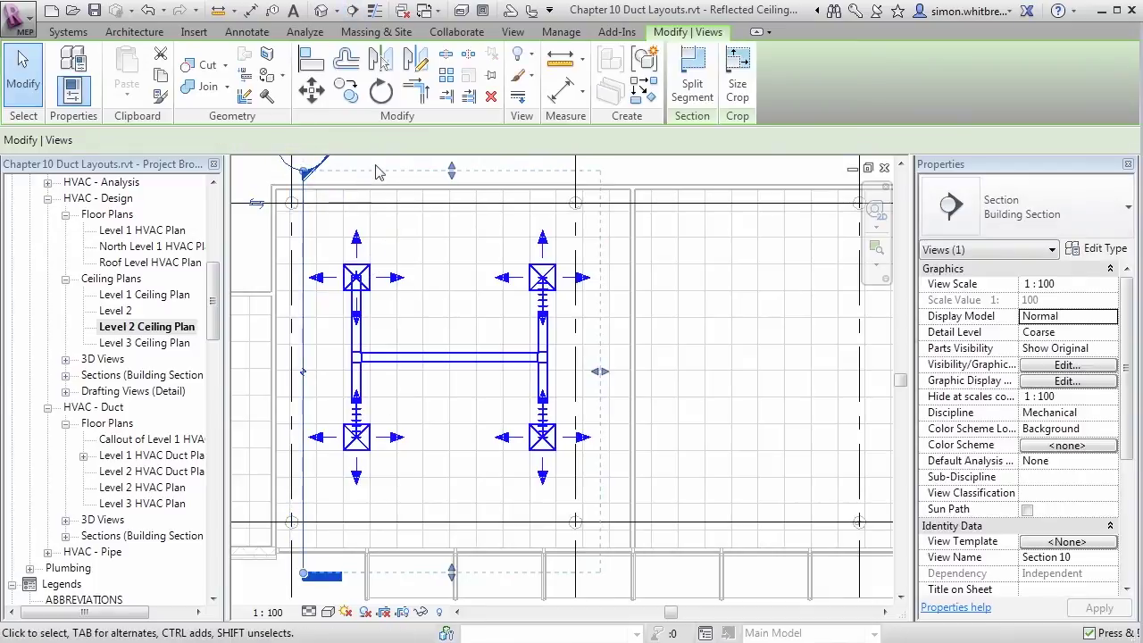
key(Escape)
Open the new section view and set its detail level to Medium
double_click(324, 177)
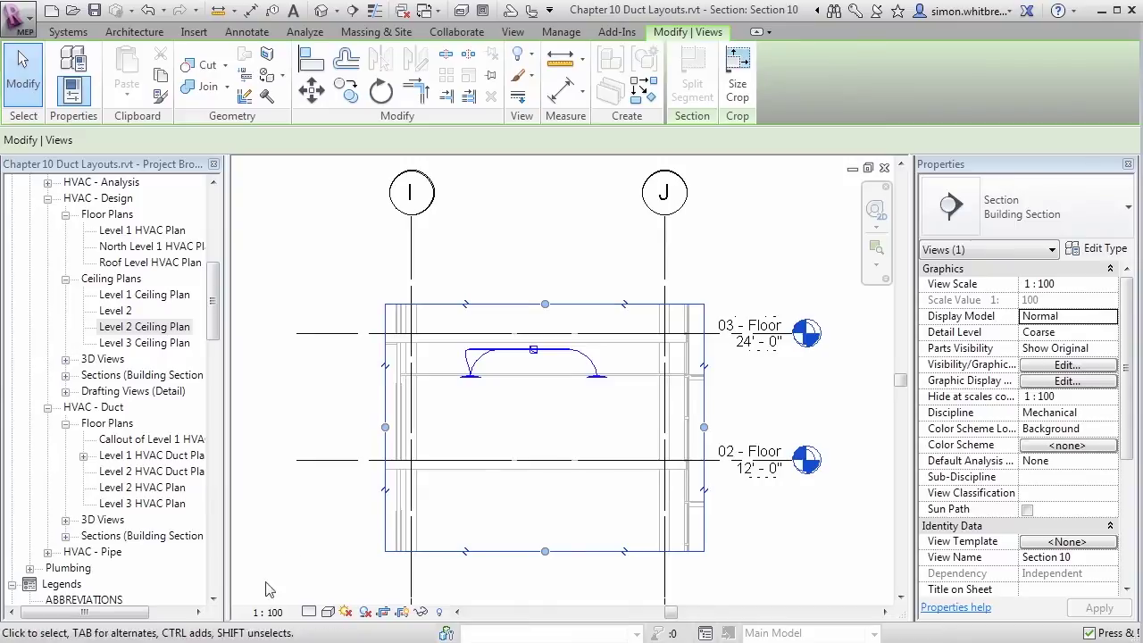
click(308, 612)
click(312, 572)
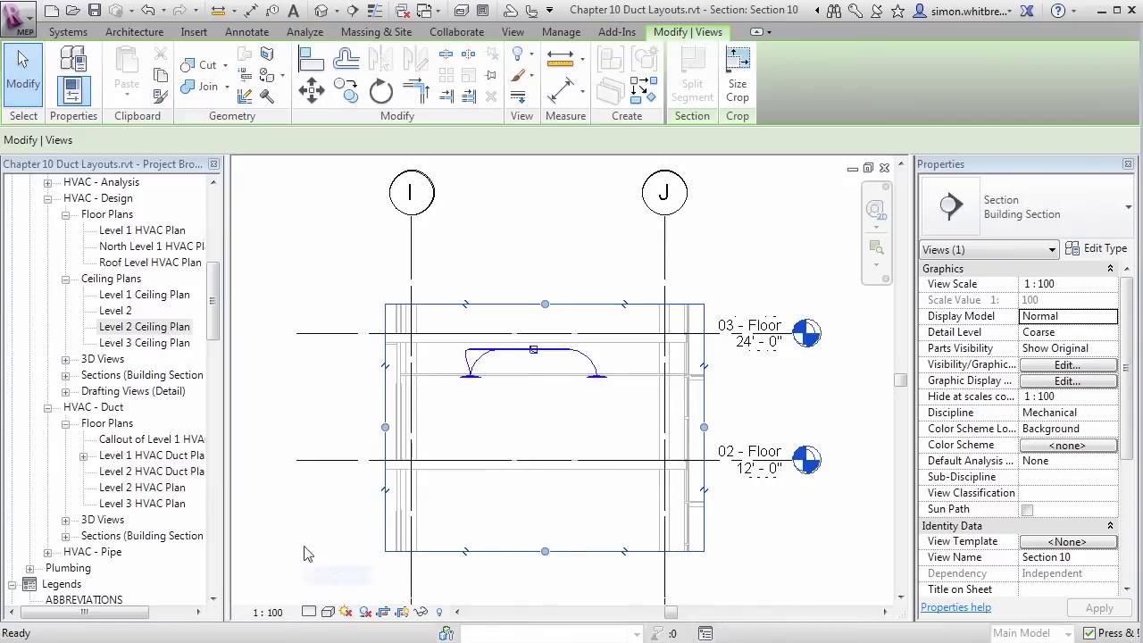
click(319, 399)
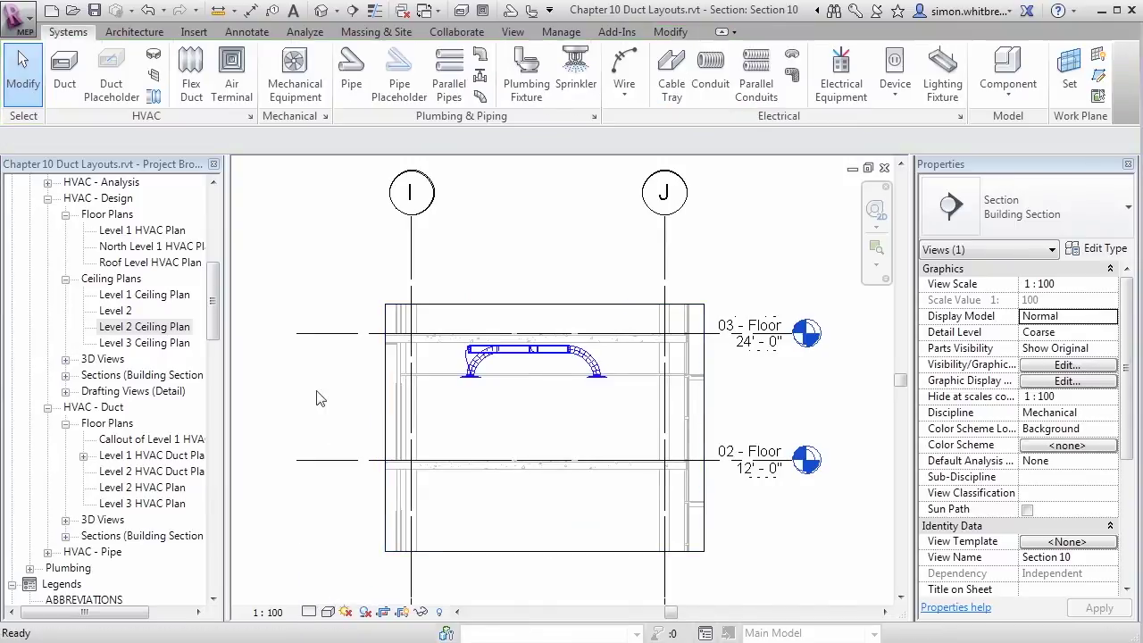
Open the default 3D view and orient it to Section 10
click(319, 13)
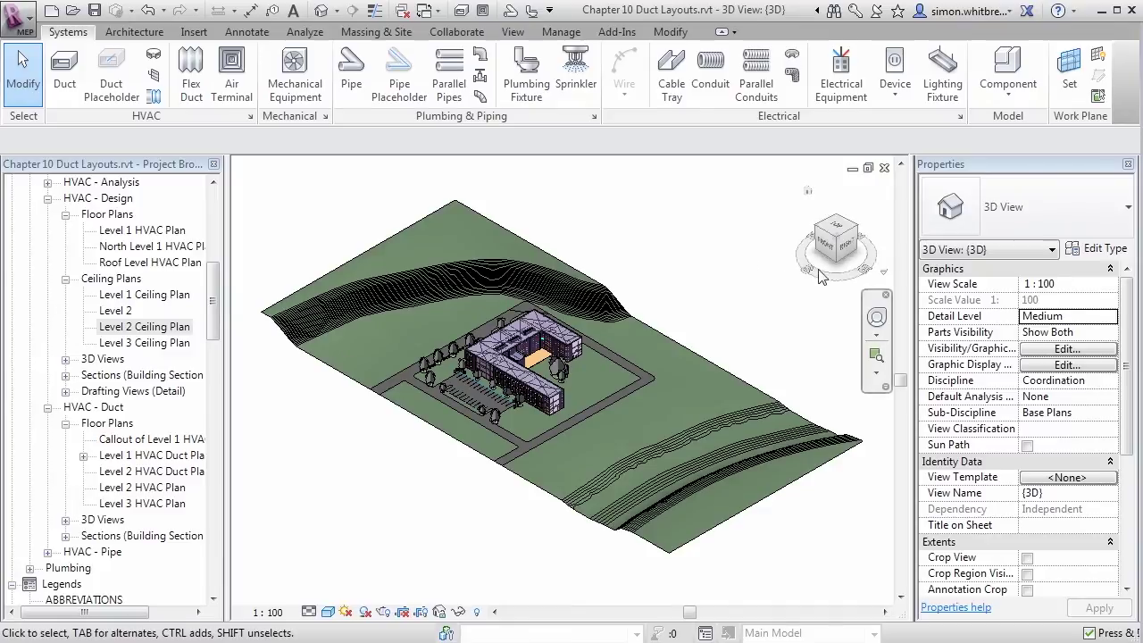
right_click(835, 248)
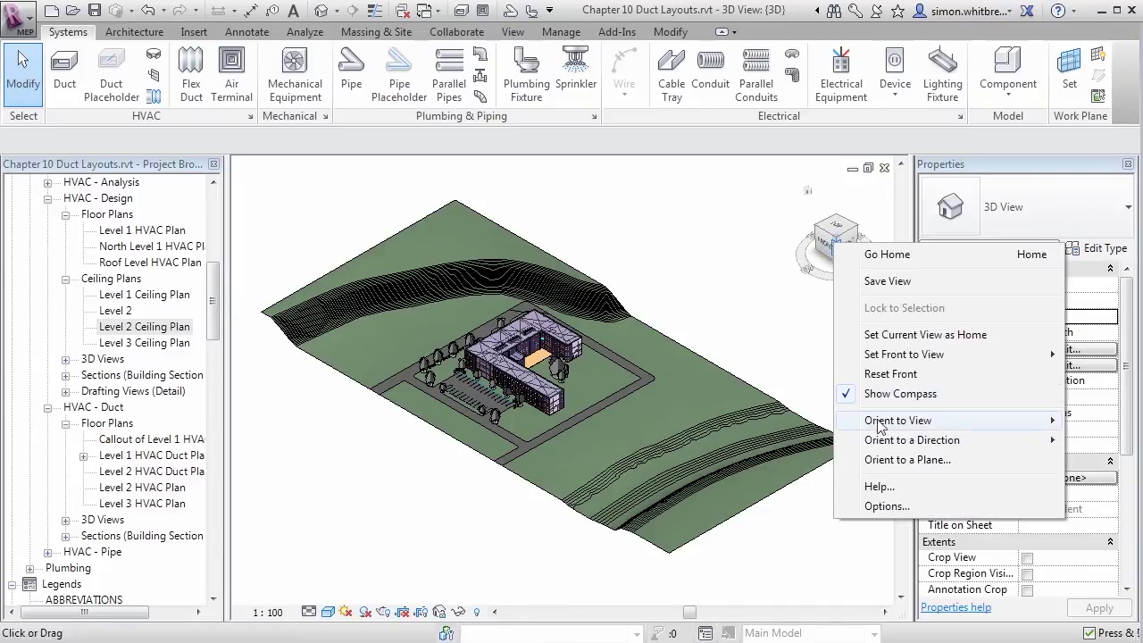
mouse_move(880, 425)
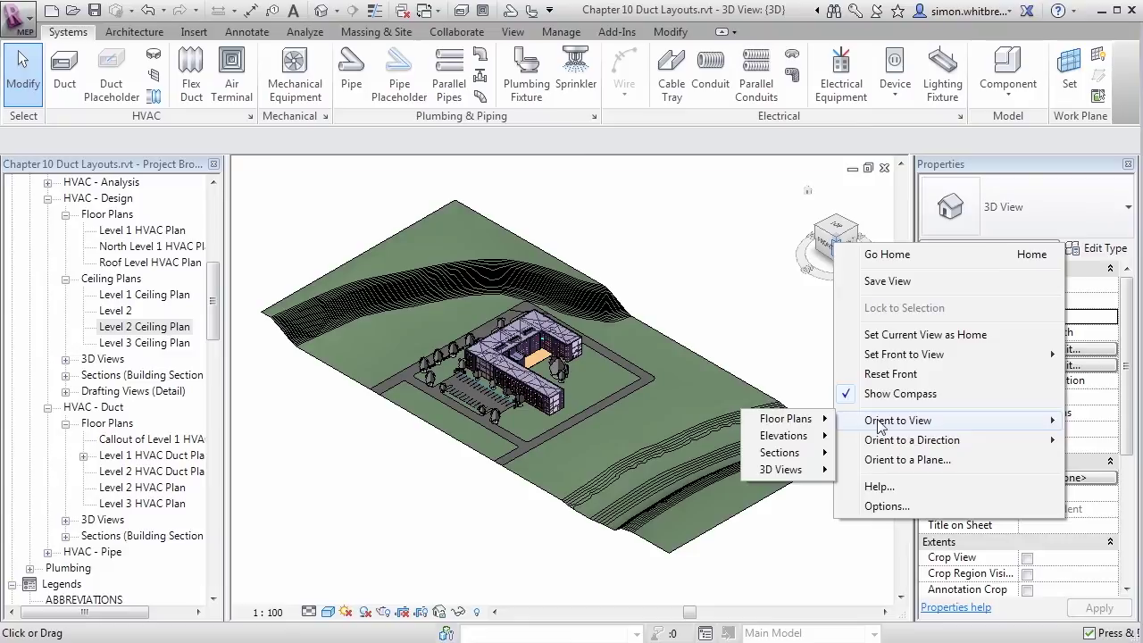
mouse_move(794, 458)
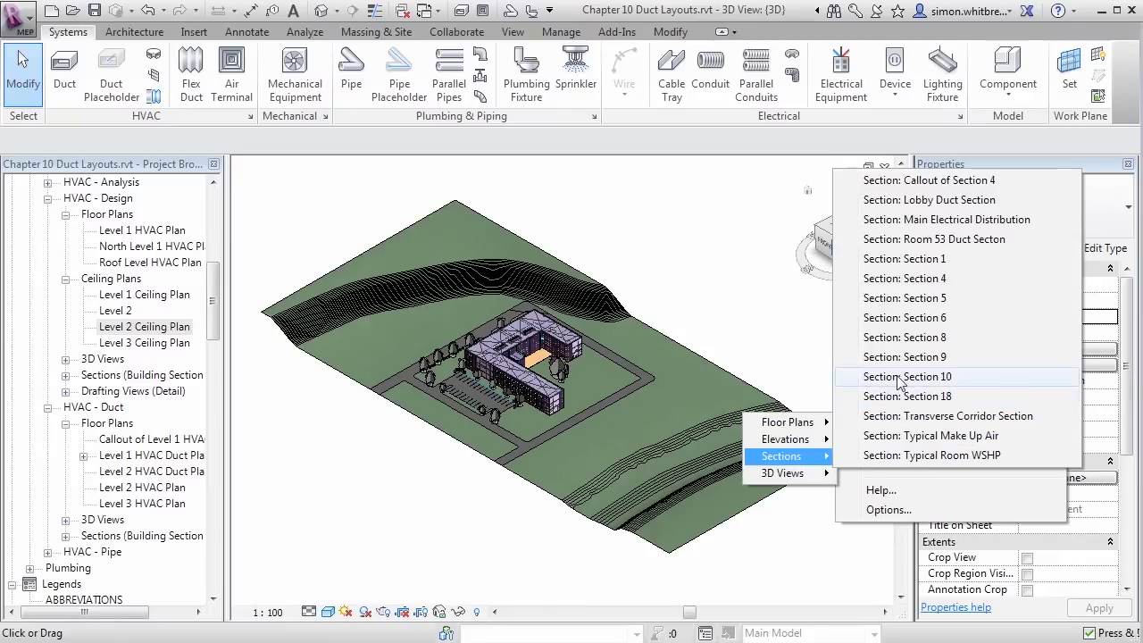
click(904, 377)
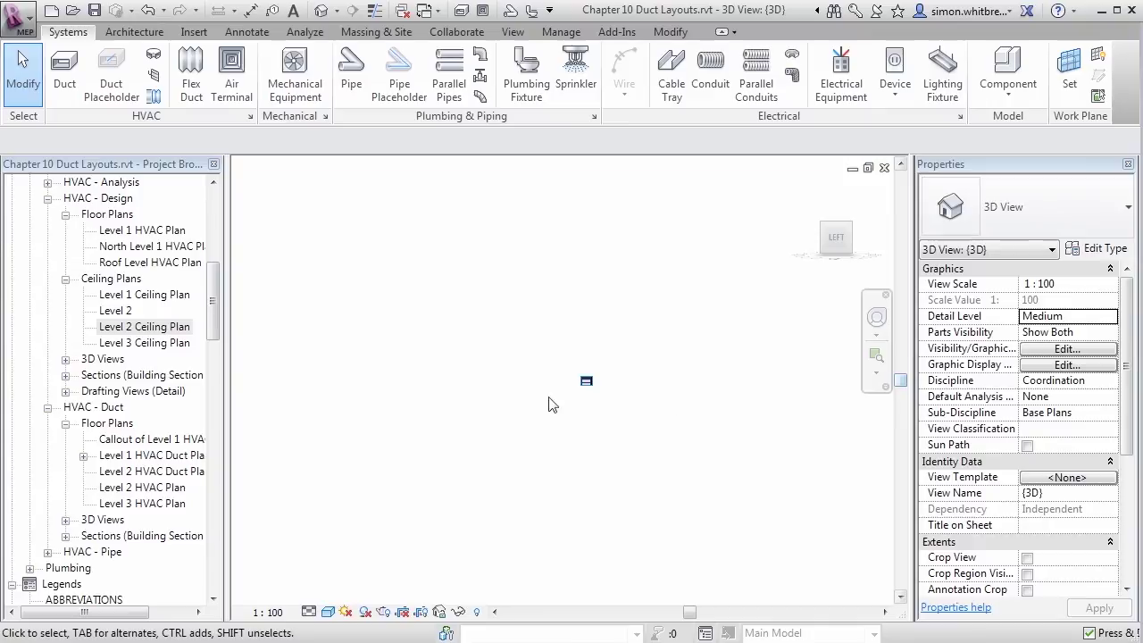
Examine the generated ducts in 3D, including the single-line flex duct connection down to its diffuser
scroll(597, 393, up, 10)
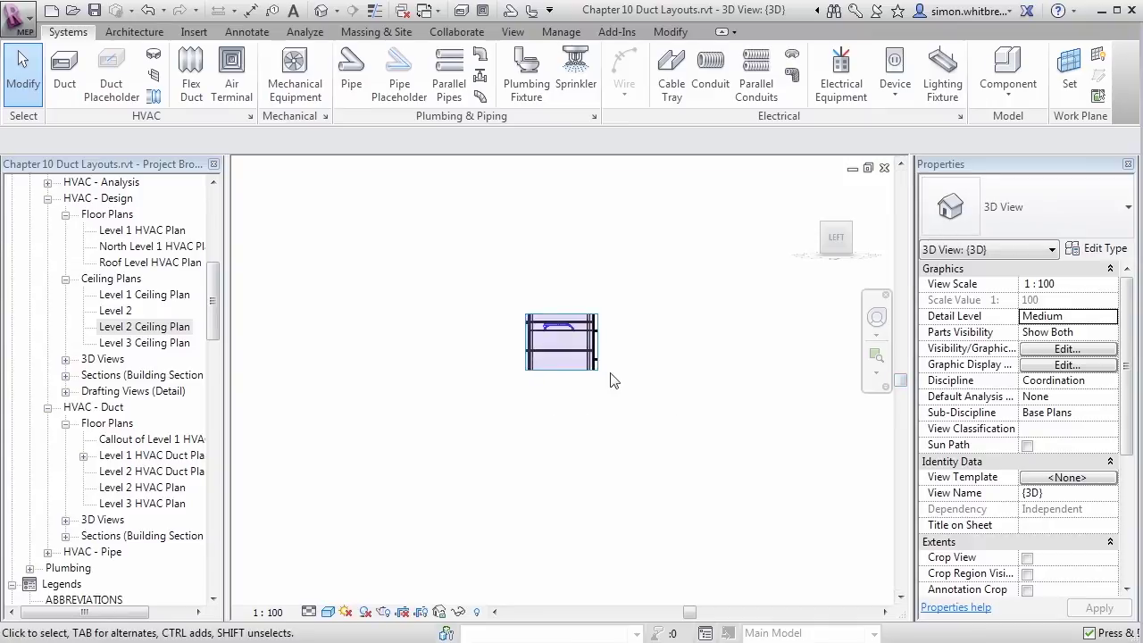
shift+middle_drag(609, 368, 571, 379)
scroll(362, 178, up, 5)
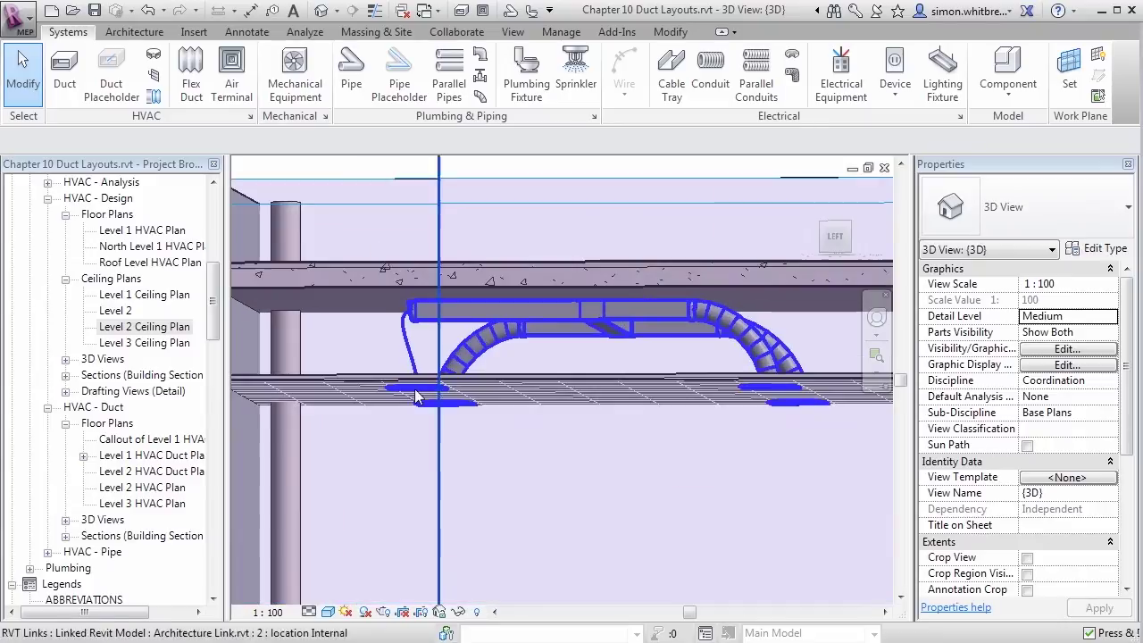
shift+middle_drag(415, 388, 262, 462)
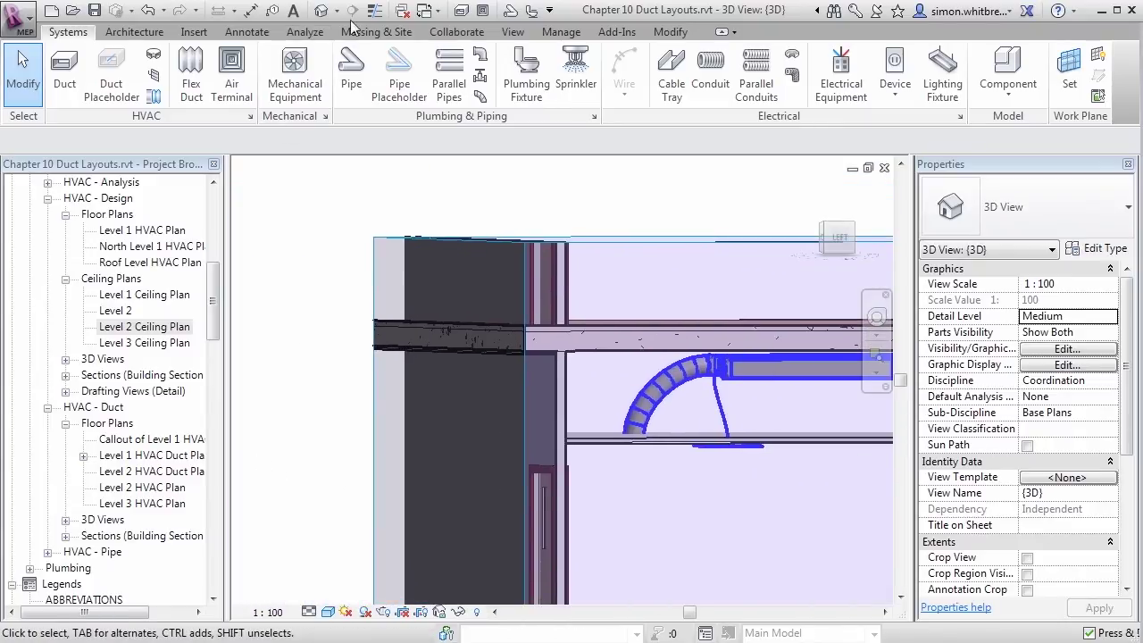
middle_drag(731, 492, 486, 493)
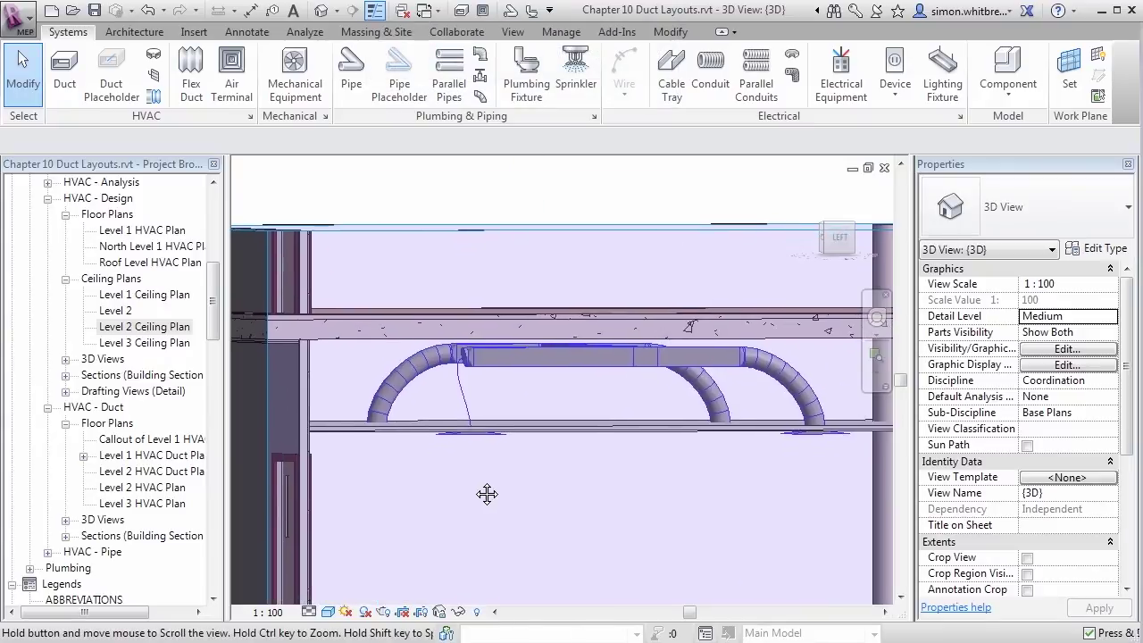
scroll(456, 373, up, 4)
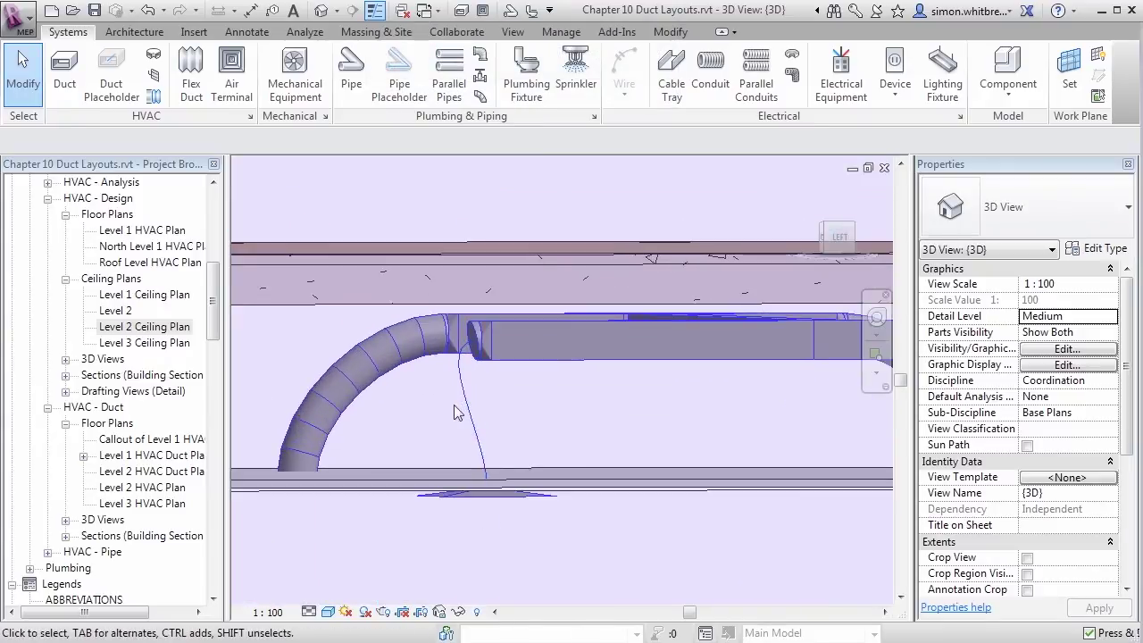
click(459, 411)
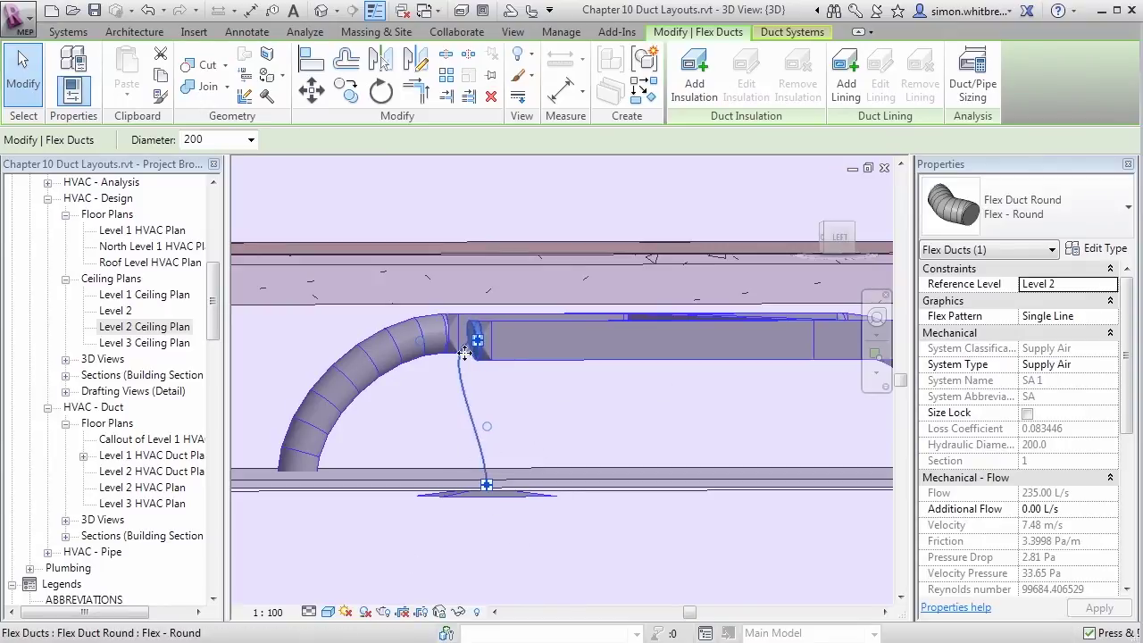
click(624, 426)
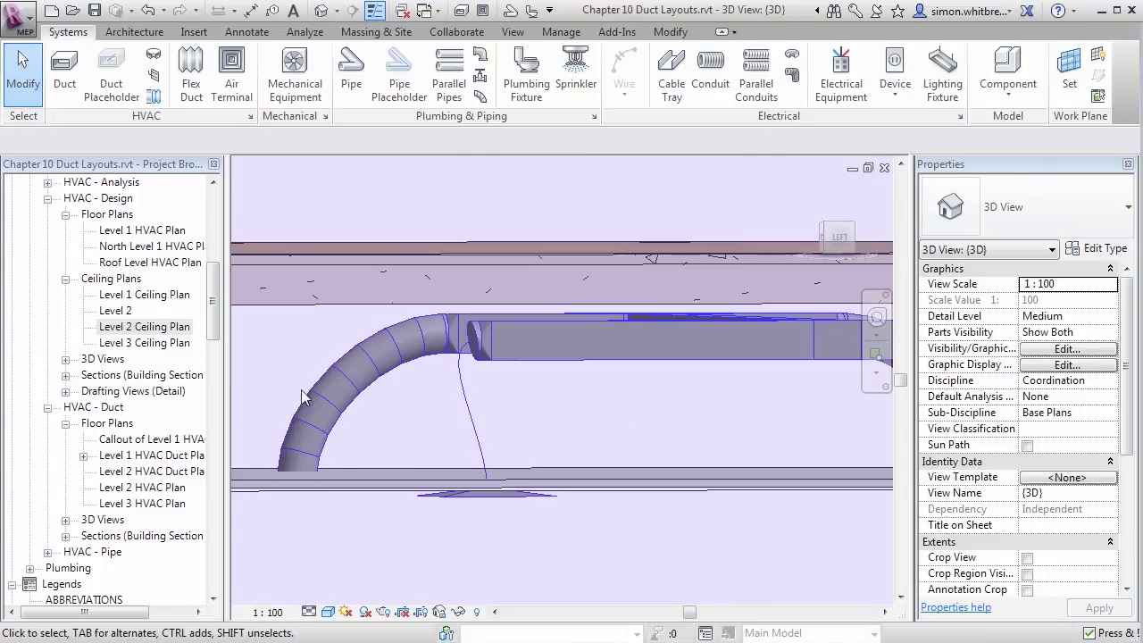
In the Level 2 Ceiling Plan, pull the upper-left branch duct's end back from its diffuser, leaving the duct about 1160 mm long
double_click(170, 327)
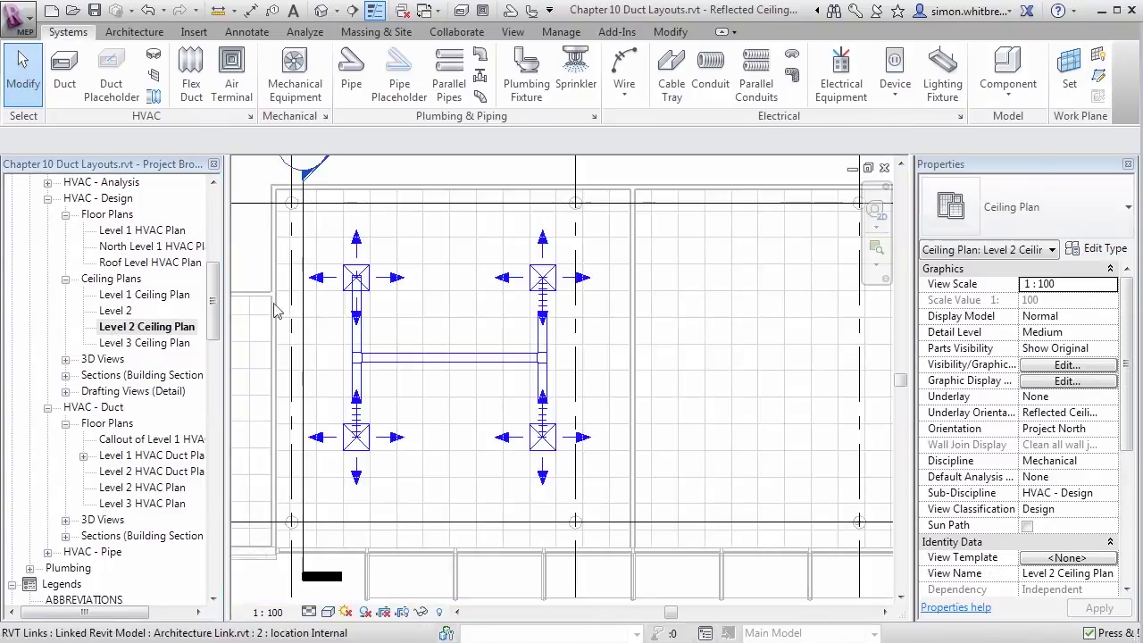
scroll(328, 284, up, 6)
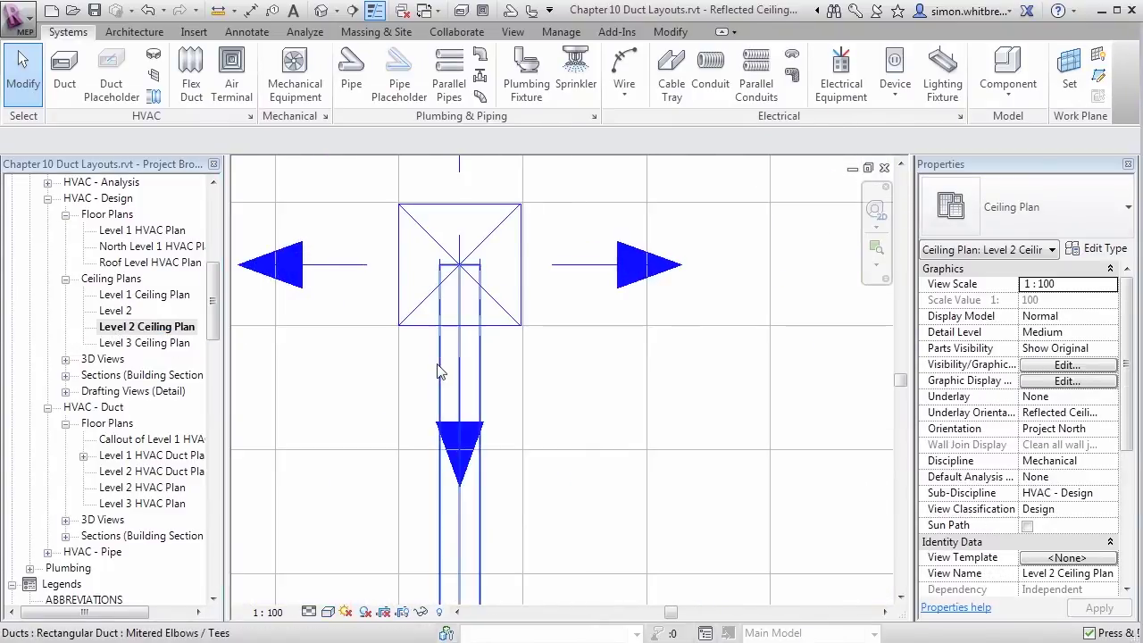
click(459, 262)
drag(459, 260, 321, 396)
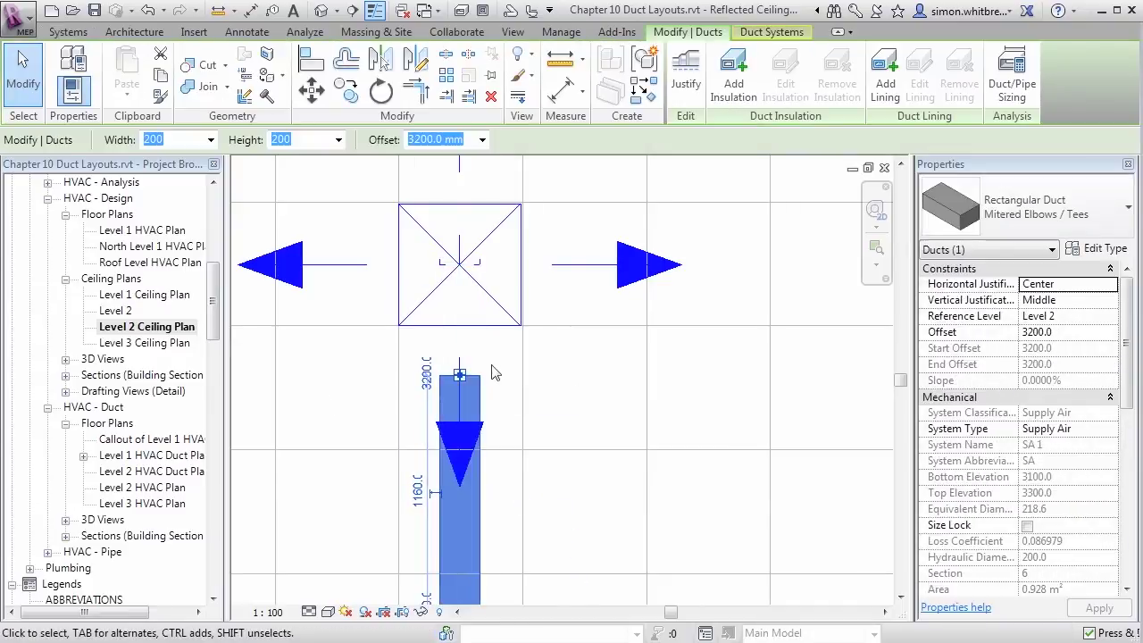
In the Section 10 view, move the detached rectangular-to-round transition onto the open end of the shortened branch duct
scroll(497, 360, down, 4)
scroll(497, 359, down, 1)
double_click(447, 189)
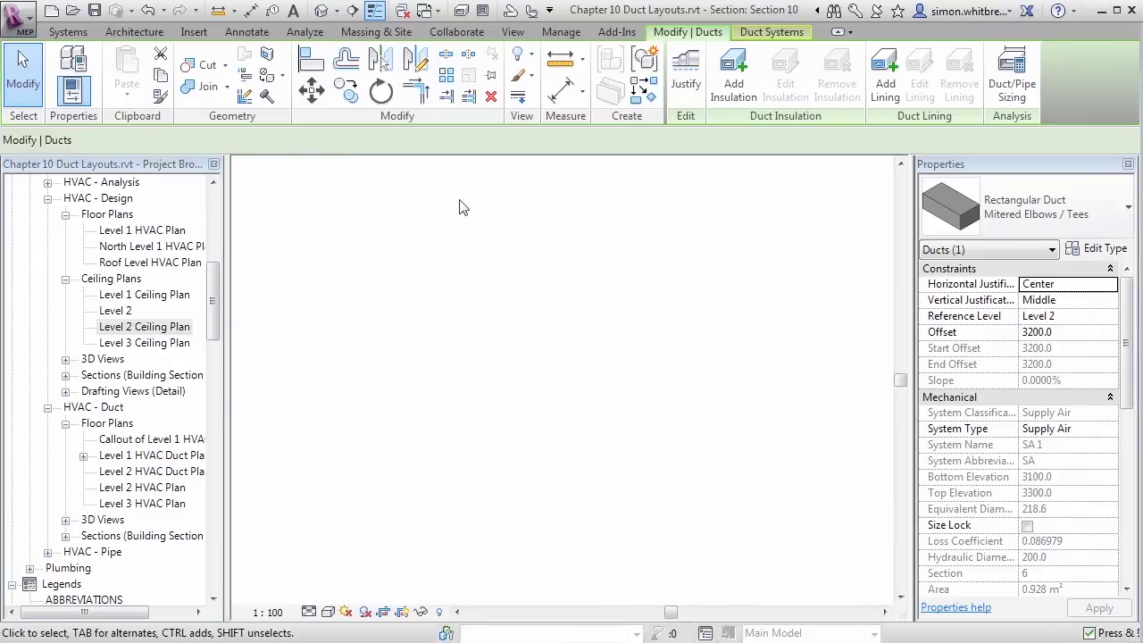
scroll(462, 375, up, 4)
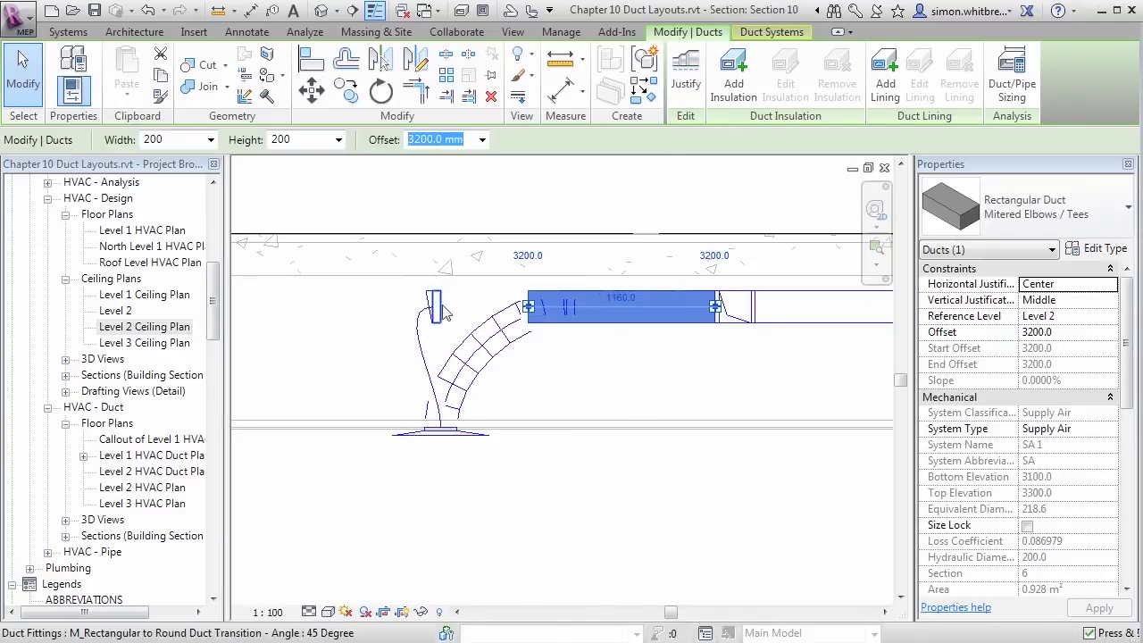
click(441, 309)
drag(444, 313, 525, 307)
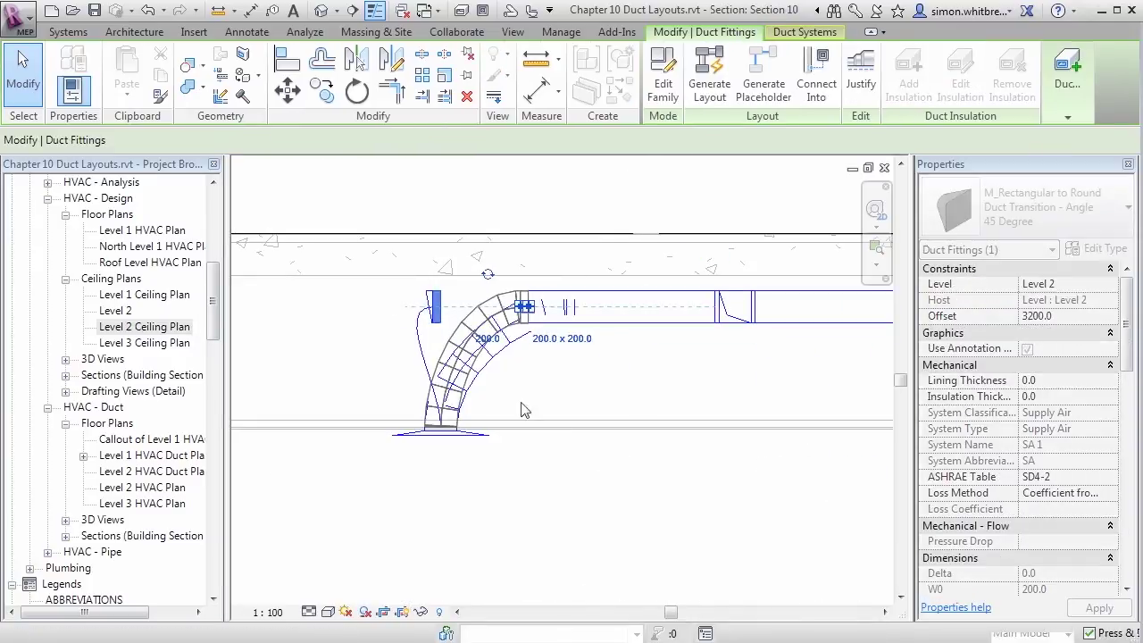